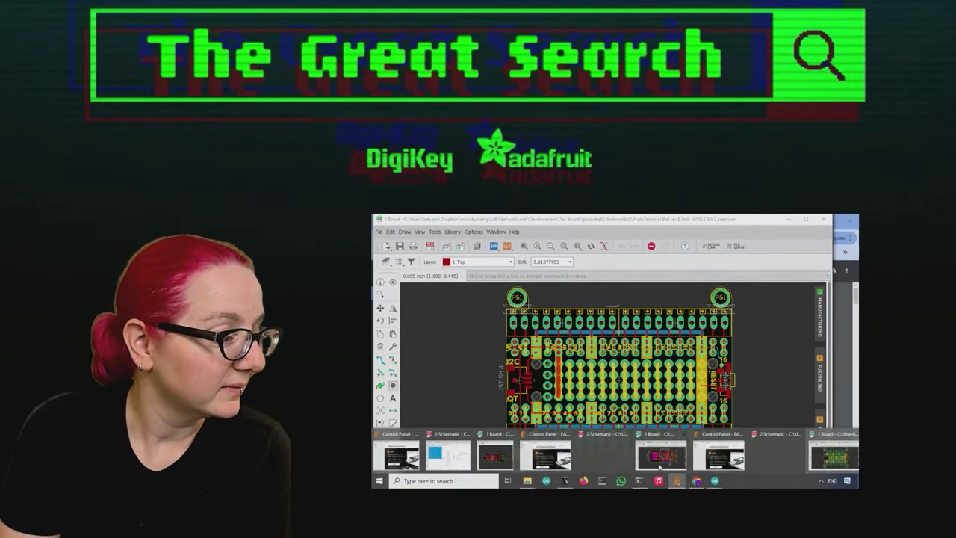
Switch to the SHT45 Trinkey board and apply a layer preset hiding dimensions and part labels.
{"action": "left_click", "coordinate": [661, 451]}
{"action": "left_click", "coordinate": [387, 261]}
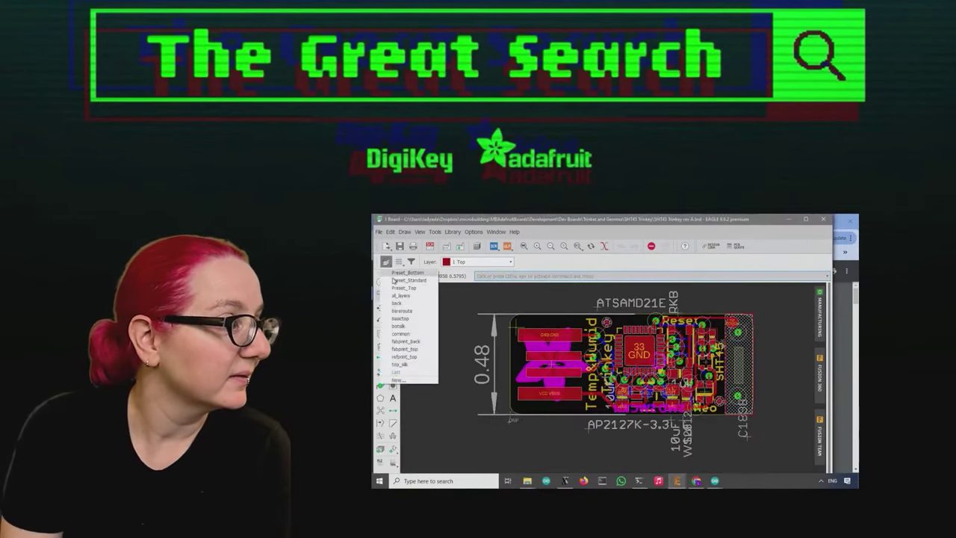
{"action": "left_click", "coordinate": [403, 325]}
{"action": "scroll", "coordinate": [708, 363], "scroll_direction": "up", "scroll_amount": 3}
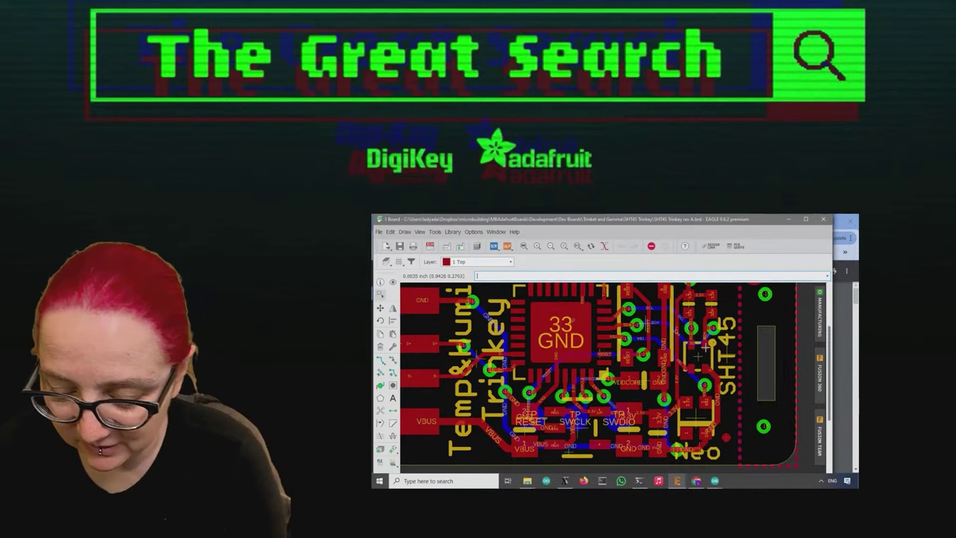
{"action": "scroll", "coordinate": [572, 354], "scroll_direction": "down", "scroll_amount": 3}
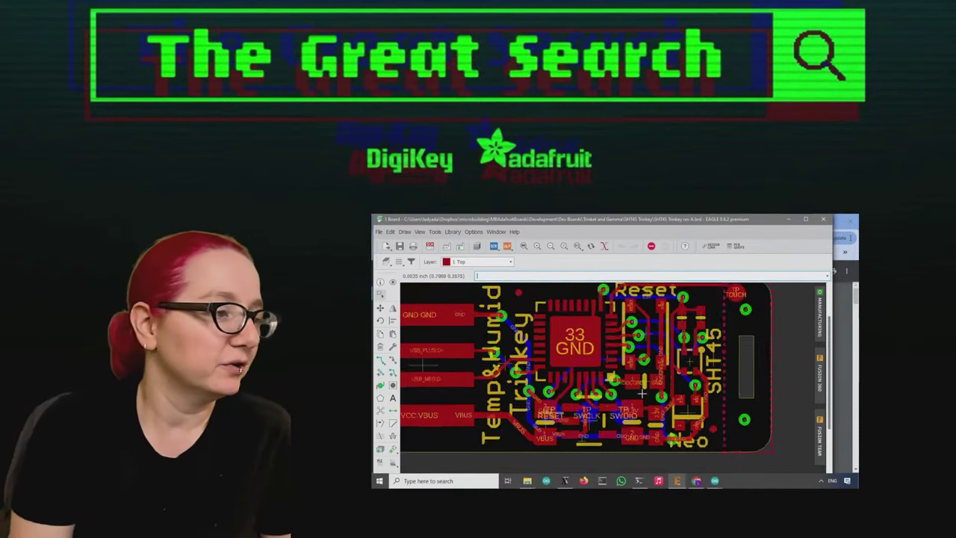
{"action": "scroll", "coordinate": [572, 354], "scroll_direction": "up", "scroll_amount": 1}
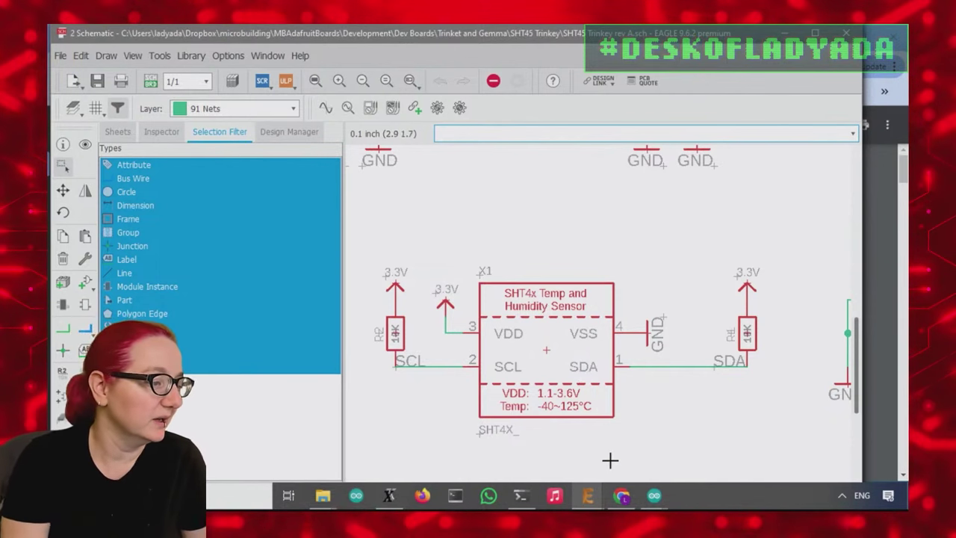
Search DigiKey for 'humidity sessor' and open the Humidity, Moisture Sensors category (1,344 results).
{"action": "left_click", "coordinate": [624, 496]}
{"action": "left_click", "coordinate": [487, 37]}
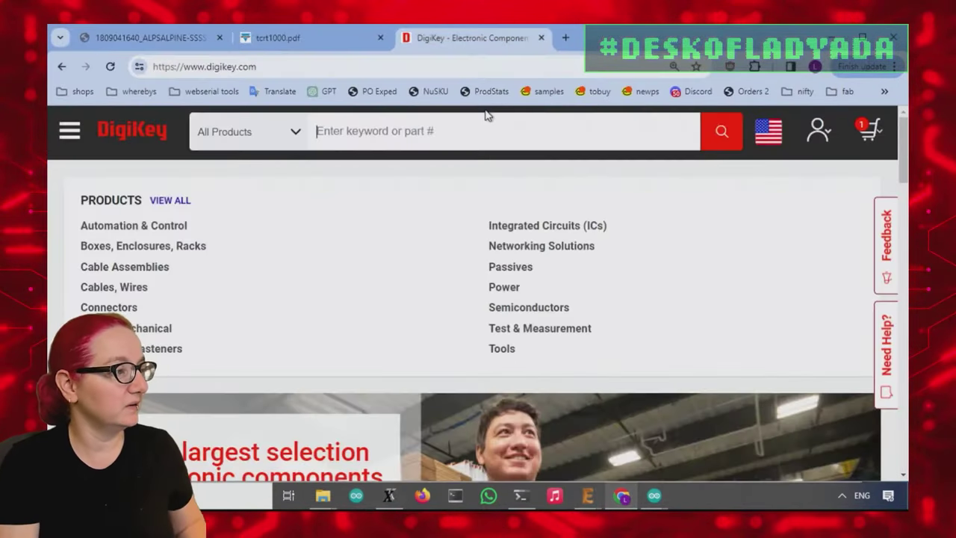
{"action": "left_click", "coordinate": [482, 117]}
{"action": "type", "text": "humidit"}
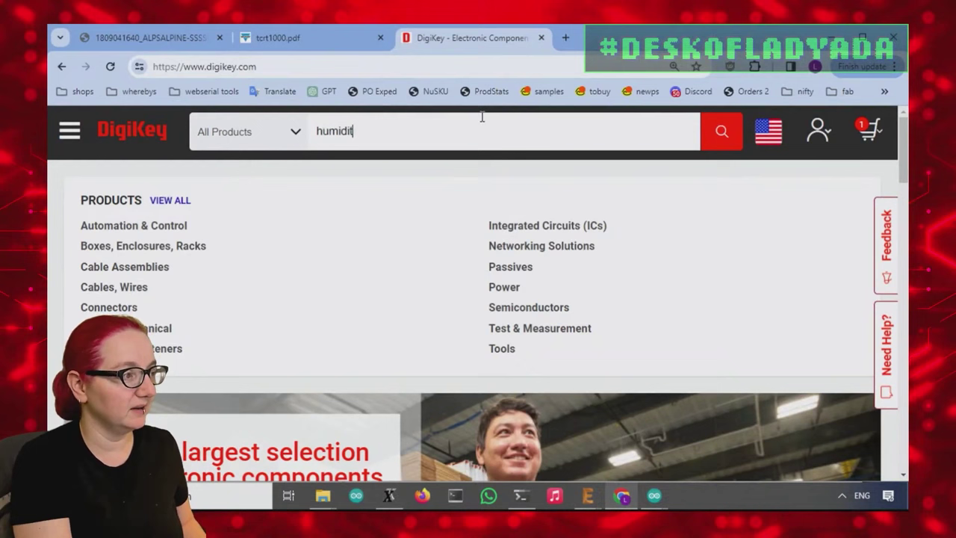
{"action": "type", "text": "y sessor"}
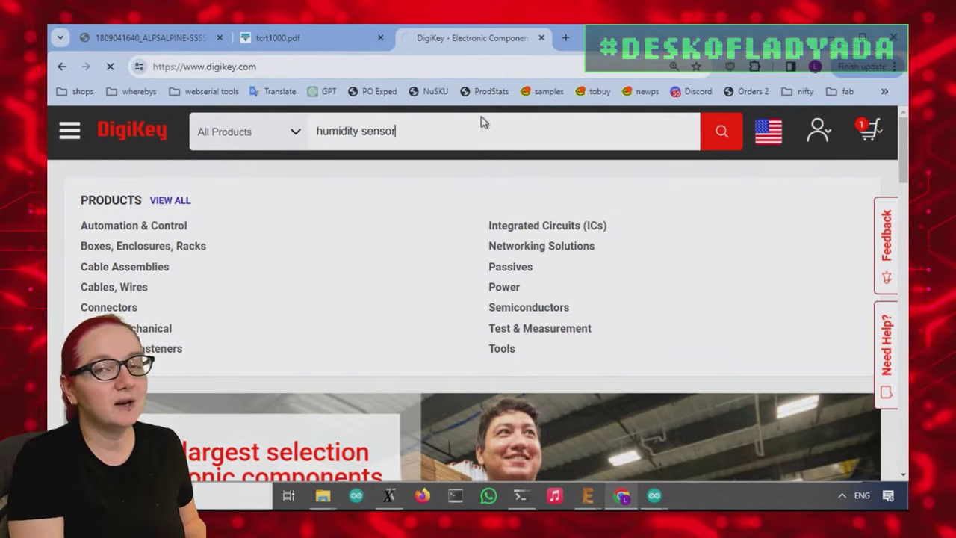
{"action": "key", "text": "Return"}
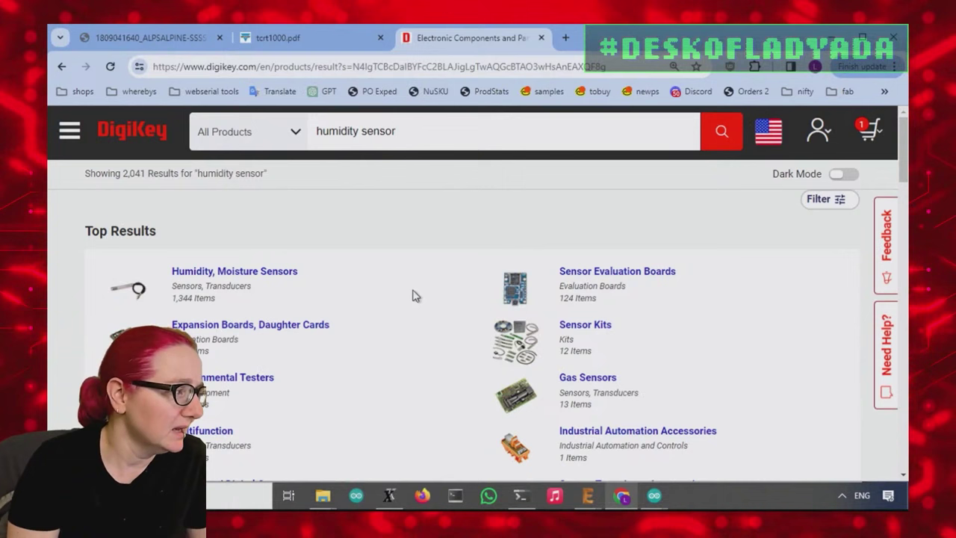
{"action": "left_click", "coordinate": [274, 271]}
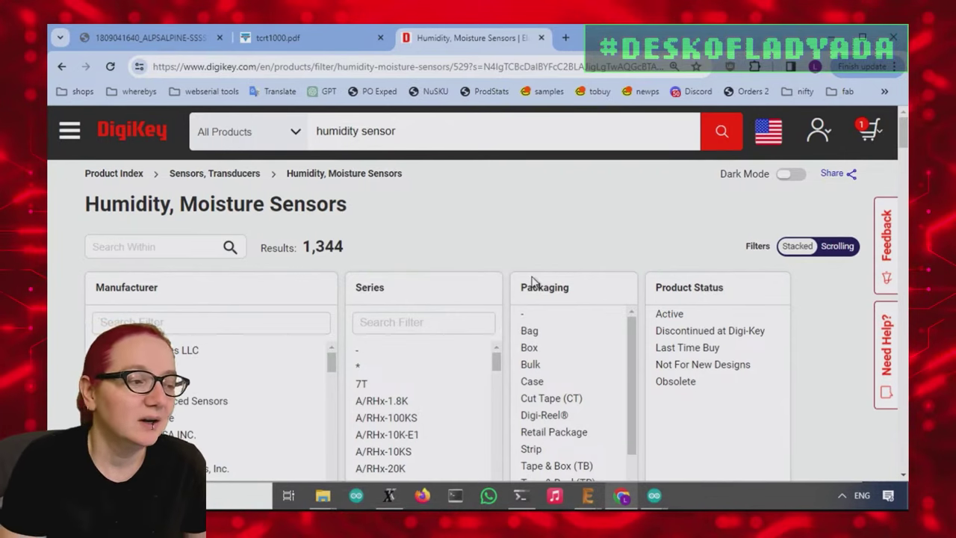
Filter to Active status and Surface Mount or '-' mounting type, applying for 141 results.
{"action": "scroll", "coordinate": [770, 203], "scroll_direction": "down", "scroll_amount": 2}
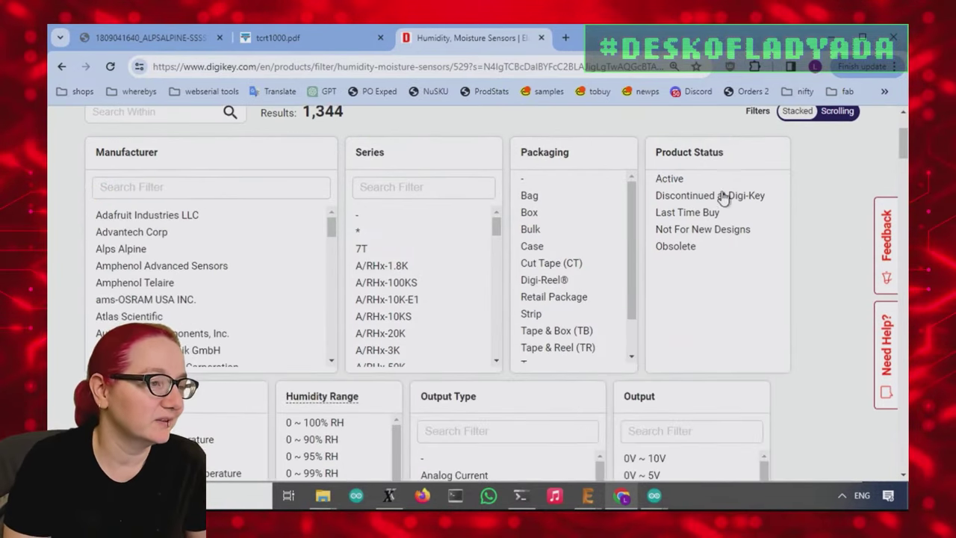
{"action": "left_click", "coordinate": [722, 180]}
{"action": "scroll", "coordinate": [852, 208], "scroll_direction": "down", "scroll_amount": 3}
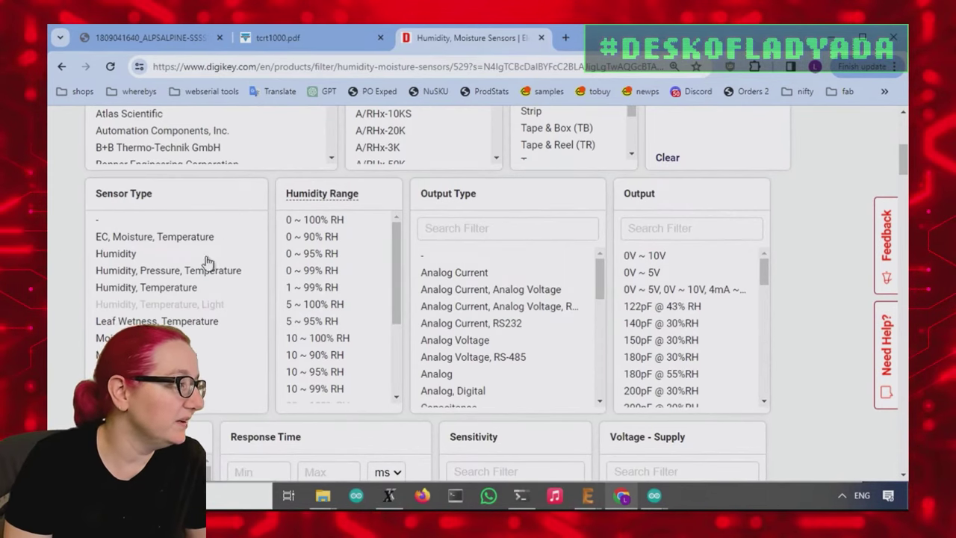
{"action": "scroll", "coordinate": [806, 244], "scroll_direction": "down", "scroll_amount": 4}
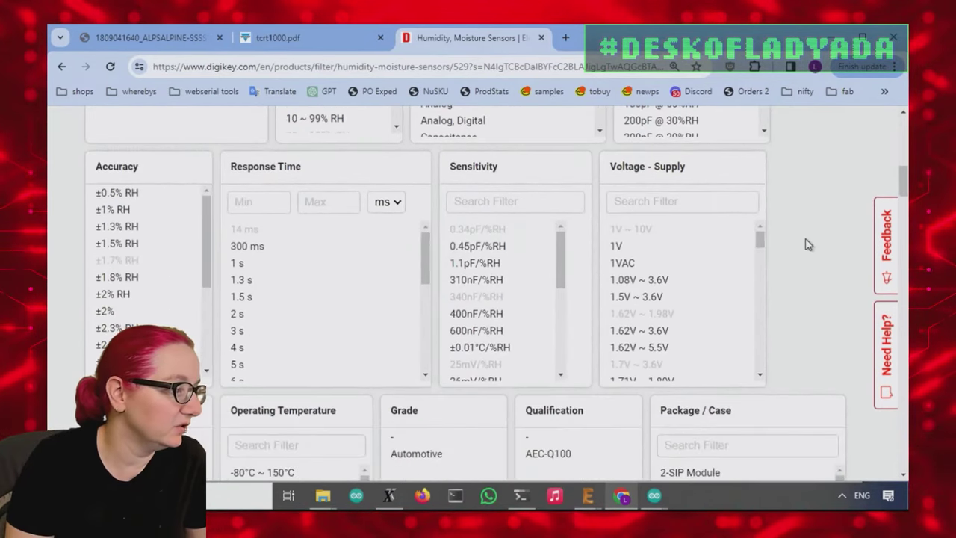
{"action": "scroll", "coordinate": [821, 230], "scroll_direction": "down", "scroll_amount": 2}
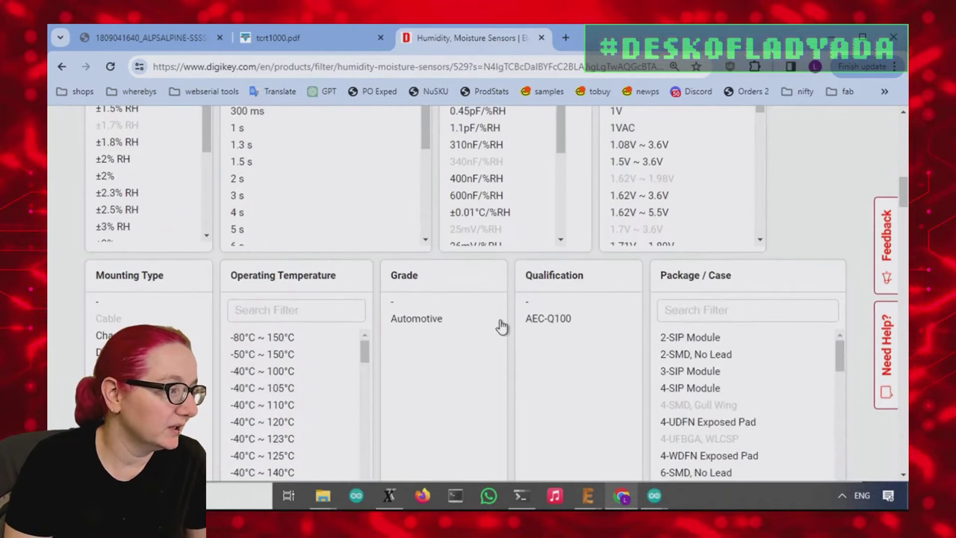
{"action": "scroll", "coordinate": [816, 209], "scroll_direction": "down", "scroll_amount": 1}
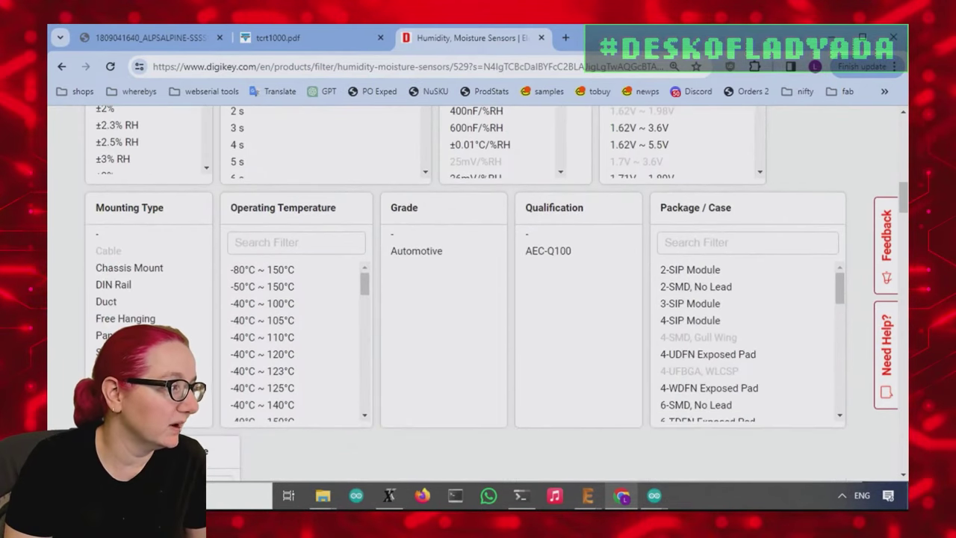
{"action": "left_click", "coordinate": [172, 352]}
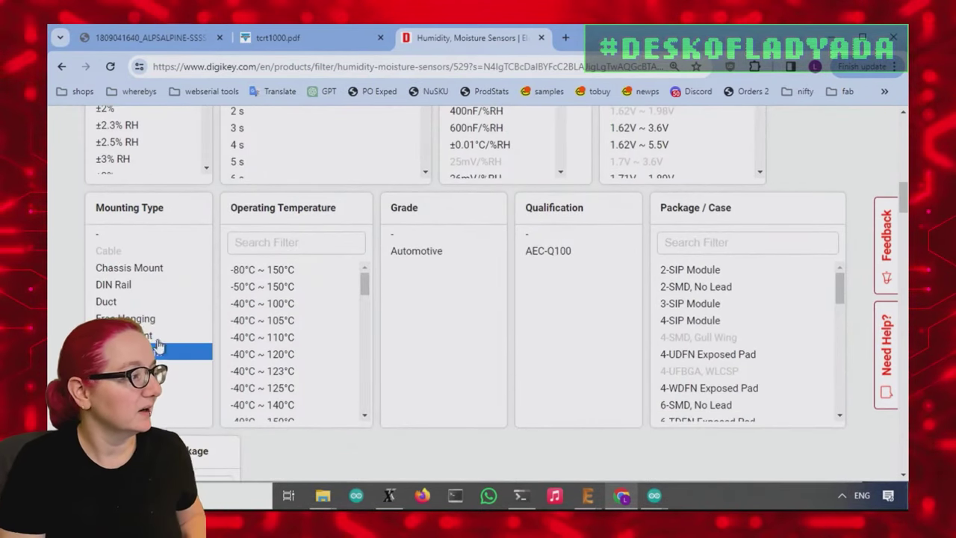
{"action": "left_click", "coordinate": [159, 236]}
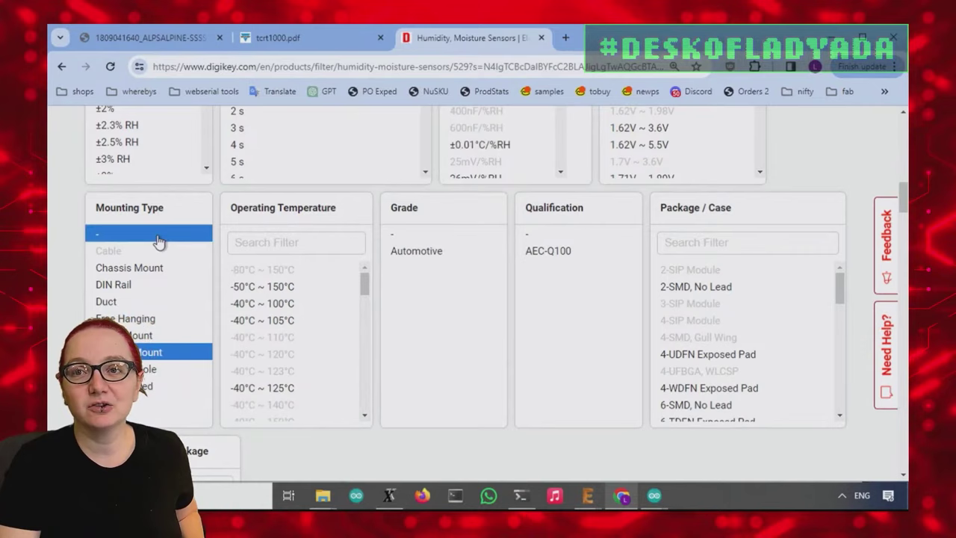
{"action": "scroll", "coordinate": [193, 266], "scroll_direction": "down", "scroll_amount": 1}
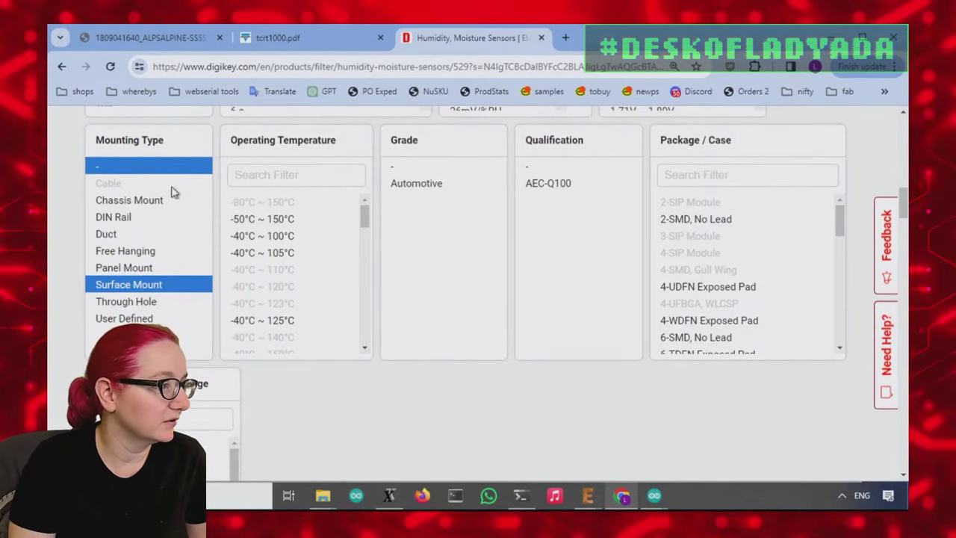
{"action": "scroll", "coordinate": [702, 389], "scroll_direction": "down", "scroll_amount": 5}
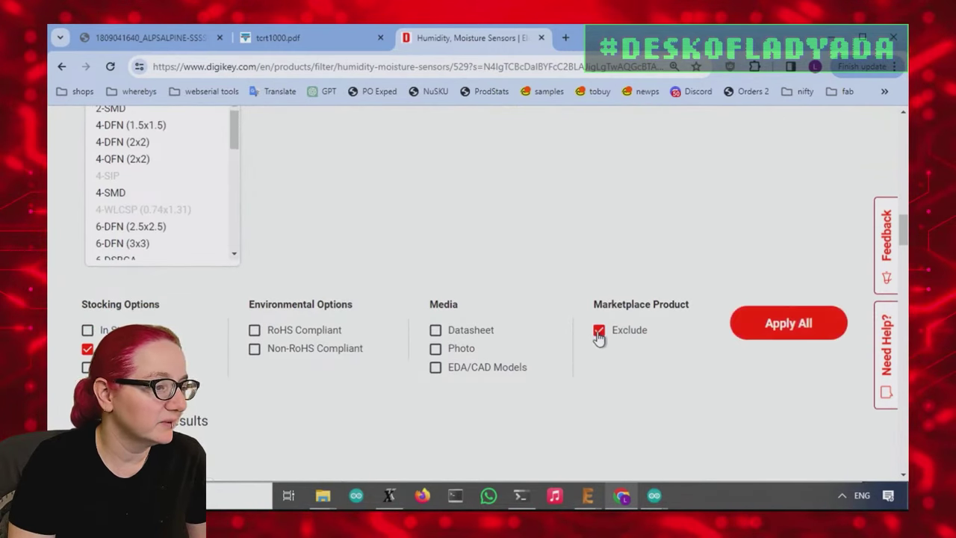
{"action": "scroll", "coordinate": [648, 297], "scroll_direction": "down", "scroll_amount": 1}
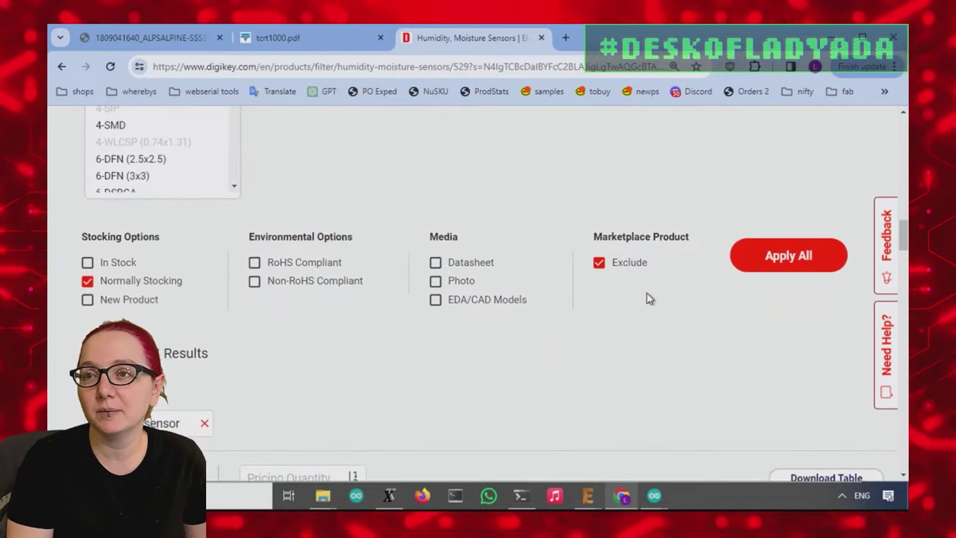
{"action": "left_click", "coordinate": [782, 262]}
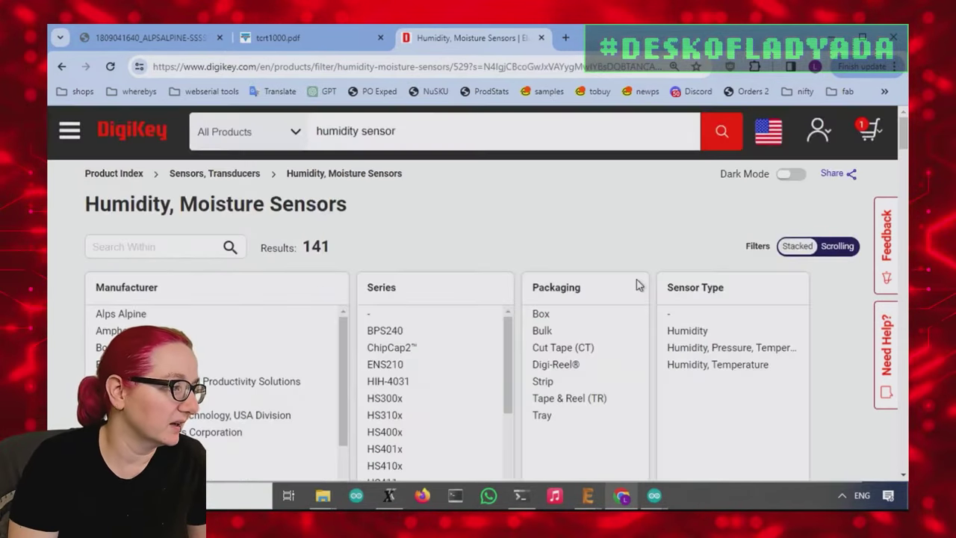
Select '-', Digital, Digital I2C, I2C and I2C SPI in the Output Type filter.
{"action": "scroll", "coordinate": [829, 250], "scroll_direction": "down", "scroll_amount": 15}
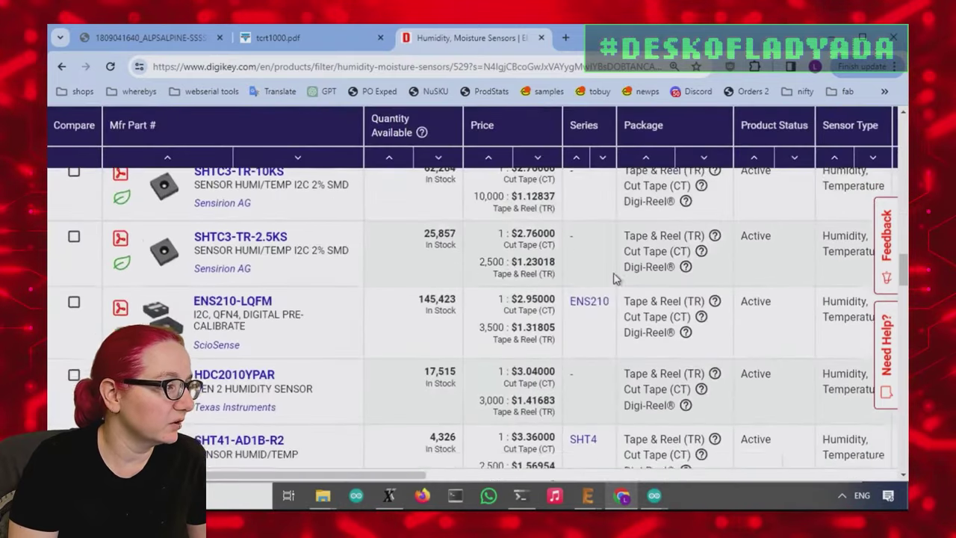
{"action": "scroll", "coordinate": [618, 273], "scroll_direction": "down", "scroll_amount": 7}
{"action": "scroll", "coordinate": [641, 278], "scroll_direction": "up", "scroll_amount": 2}
{"action": "scroll", "coordinate": [640, 278], "scroll_direction": "down", "scroll_amount": 3}
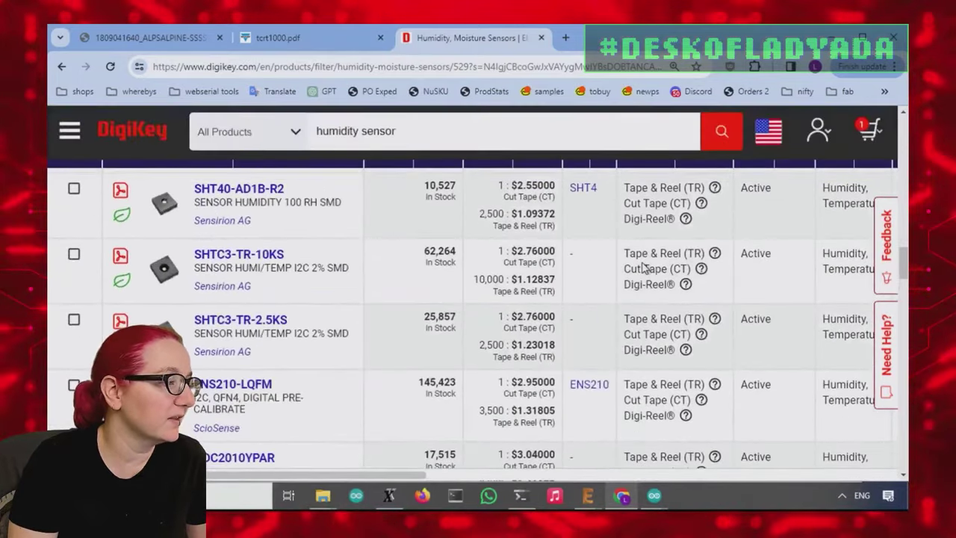
{"action": "scroll", "coordinate": [641, 273], "scroll_direction": "up", "scroll_amount": 20}
{"action": "scroll", "coordinate": [640, 266], "scroll_direction": "down", "scroll_amount": 5}
{"action": "scroll", "coordinate": [642, 268], "scroll_direction": "up", "scroll_amount": 2}
{"action": "scroll", "coordinate": [642, 267], "scroll_direction": "up", "scroll_amount": 2}
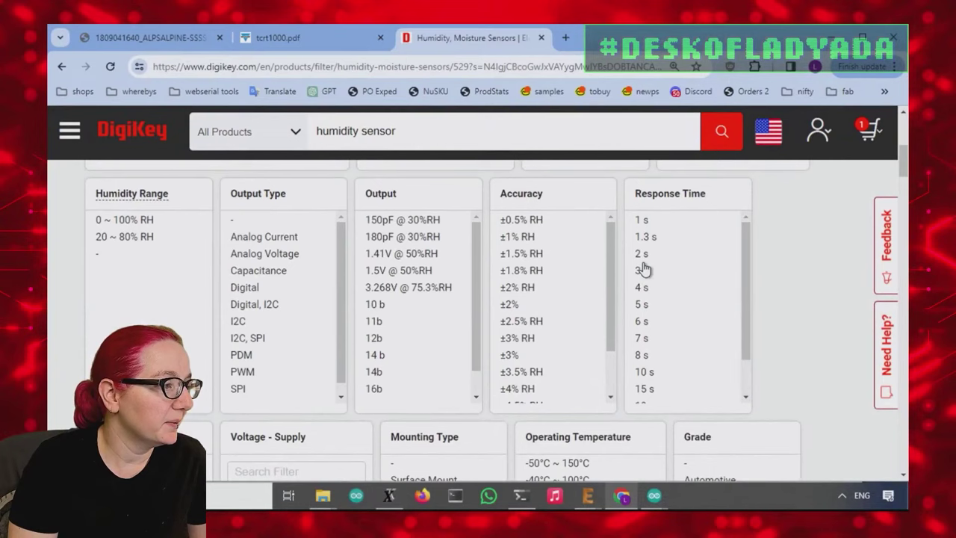
{"action": "left_click", "coordinate": [291, 226]}
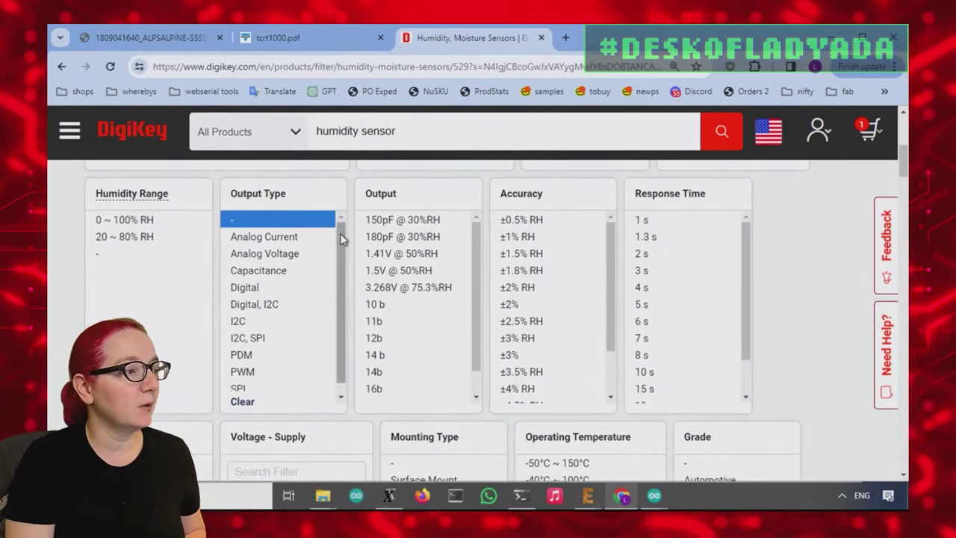
{"action": "left_click", "coordinate": [292, 293]}
{"action": "left_click", "coordinate": [286, 279]}
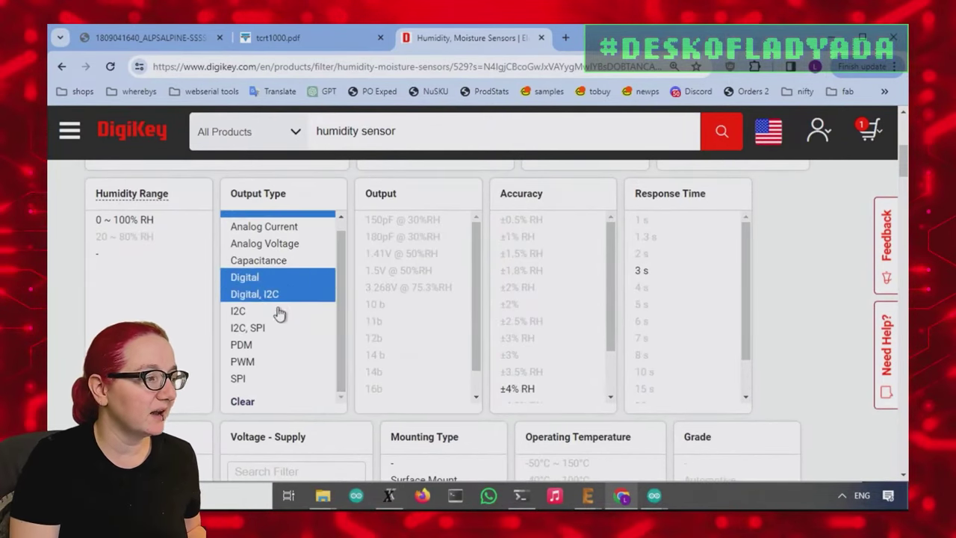
{"action": "left_click", "coordinate": [282, 311]}
{"action": "left_click", "coordinate": [278, 328]}
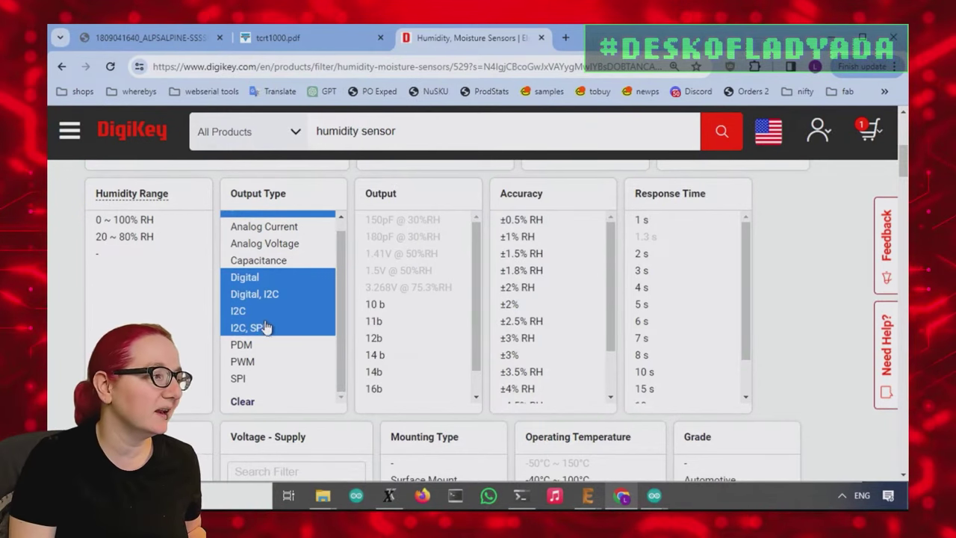
Apply the output type filters, cutting the humidity sensor list to 113 results.
{"action": "scroll", "coordinate": [284, 322], "scroll_direction": "up", "scroll_amount": 1}
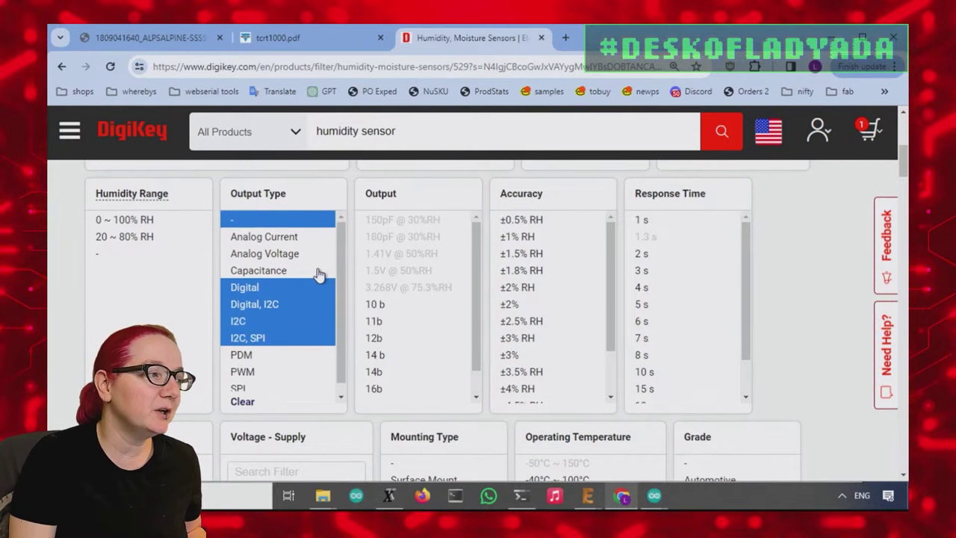
{"action": "scroll", "coordinate": [298, 321], "scroll_direction": "down", "scroll_amount": 1}
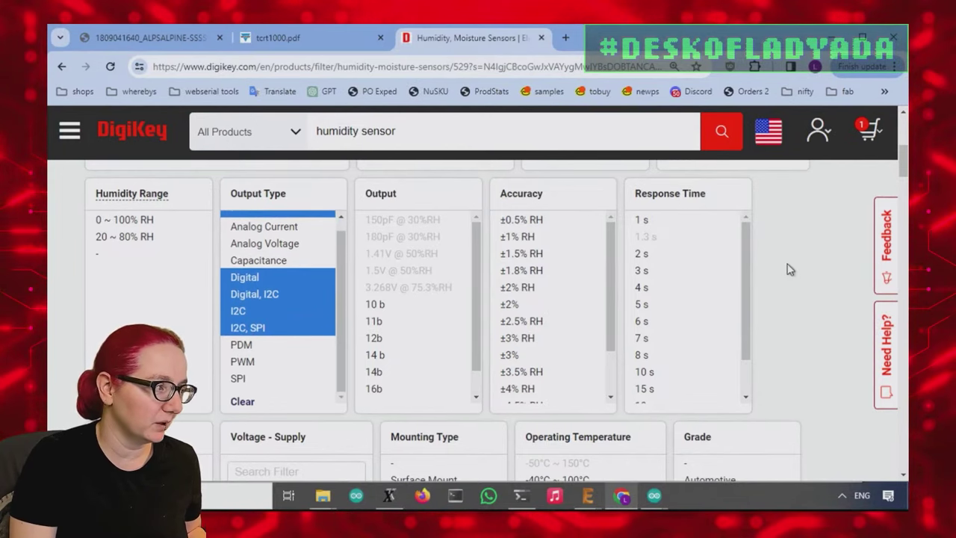
{"action": "scroll", "coordinate": [790, 269], "scroll_direction": "down", "scroll_amount": 9}
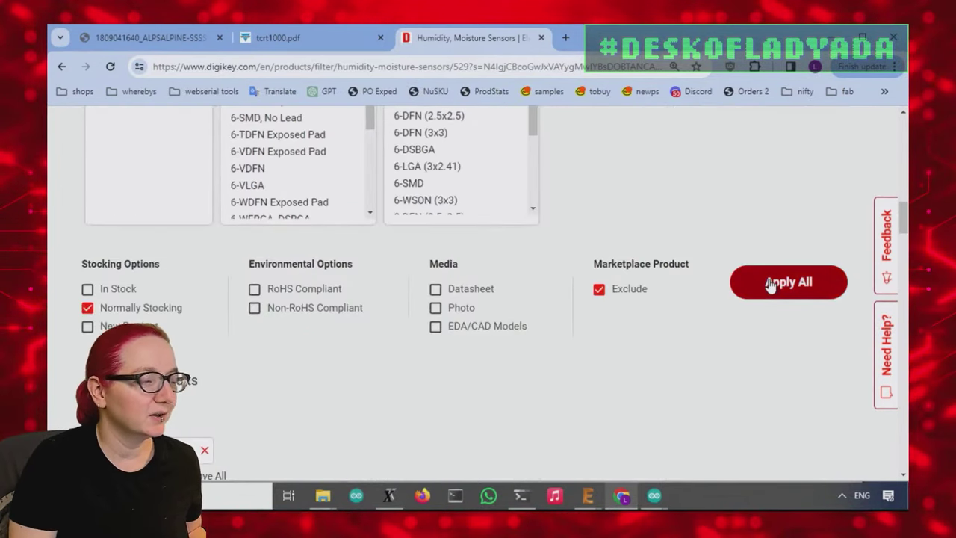
{"action": "left_click", "coordinate": [771, 284]}
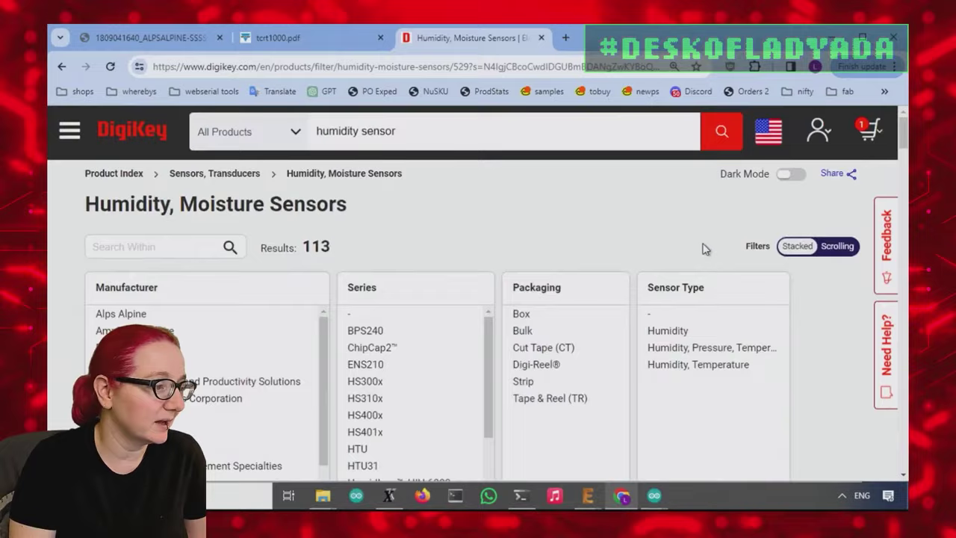
Select '-', 3.3V, 2.7–5.5V, 2.4–5.5V, 2.3–5.5V, 2.15–5.5V and 2.1–3.6V supply voltages.
{"action": "scroll", "coordinate": [760, 254], "scroll_direction": "down", "scroll_amount": 3}
{"action": "scroll", "coordinate": [760, 254], "scroll_direction": "down", "scroll_amount": 5}
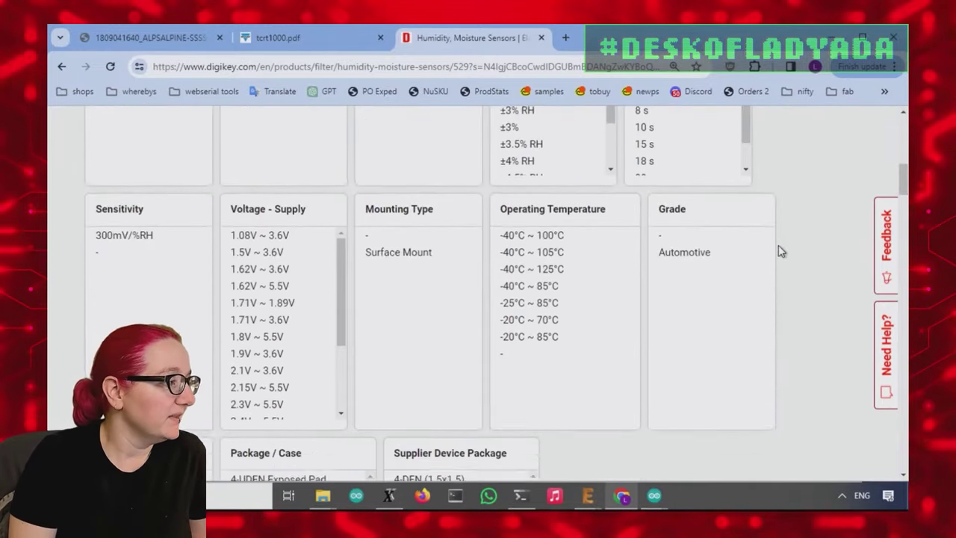
{"action": "left_click_drag", "start_coordinate": [344, 222], "coordinate": [337, 296]}
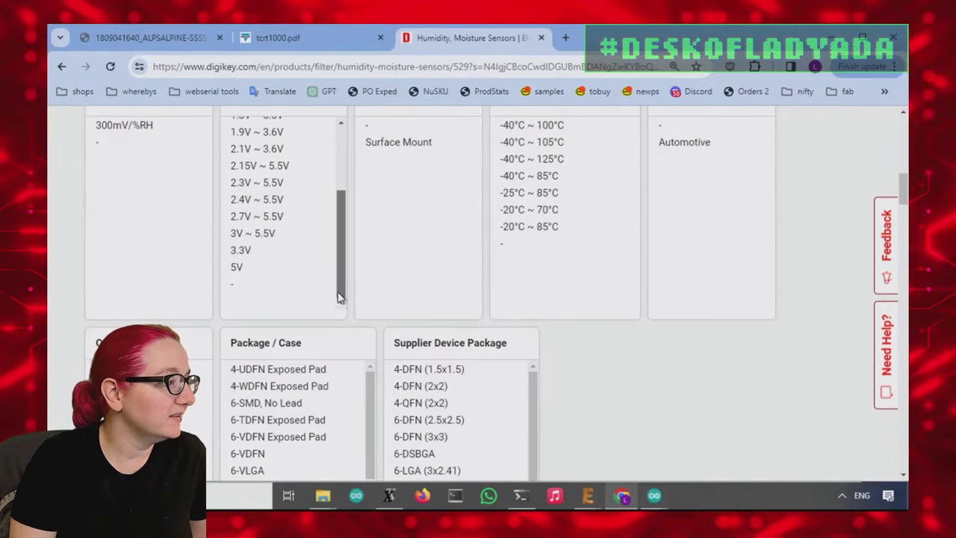
{"action": "left_click", "coordinate": [283, 284]}
{"action": "left_click", "coordinate": [330, 250]}
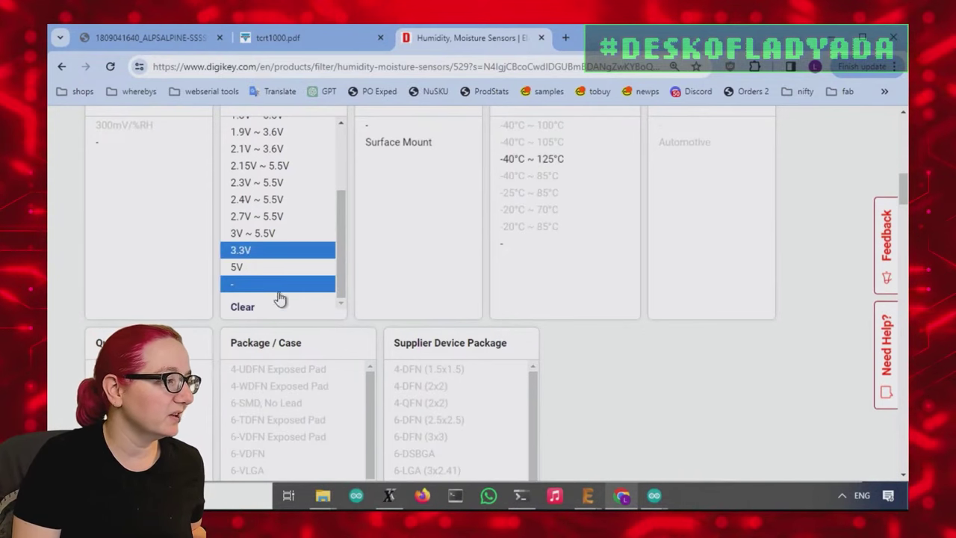
{"action": "left_click", "coordinate": [303, 216]}
{"action": "left_click", "coordinate": [298, 199]}
{"action": "left_click", "coordinate": [292, 183]}
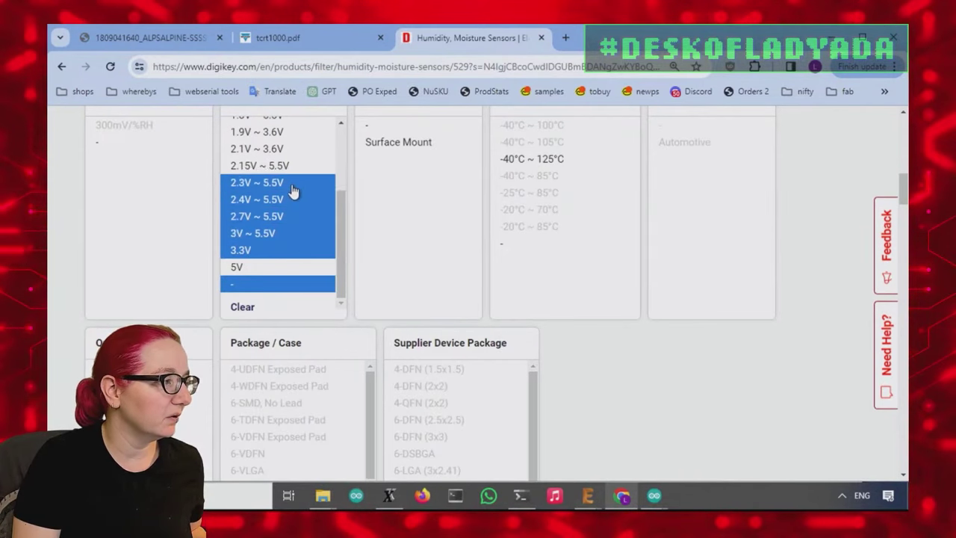
{"action": "left_click", "coordinate": [294, 165]}
{"action": "left_click", "coordinate": [293, 149]}
Add the 1.71V–1.9V and lowest ranges covering 3.3V, then apply for 108 results.
{"action": "scroll", "coordinate": [293, 151], "scroll_direction": "up", "scroll_amount": 1}
{"action": "left_click", "coordinate": [301, 174], "text": "shift"}
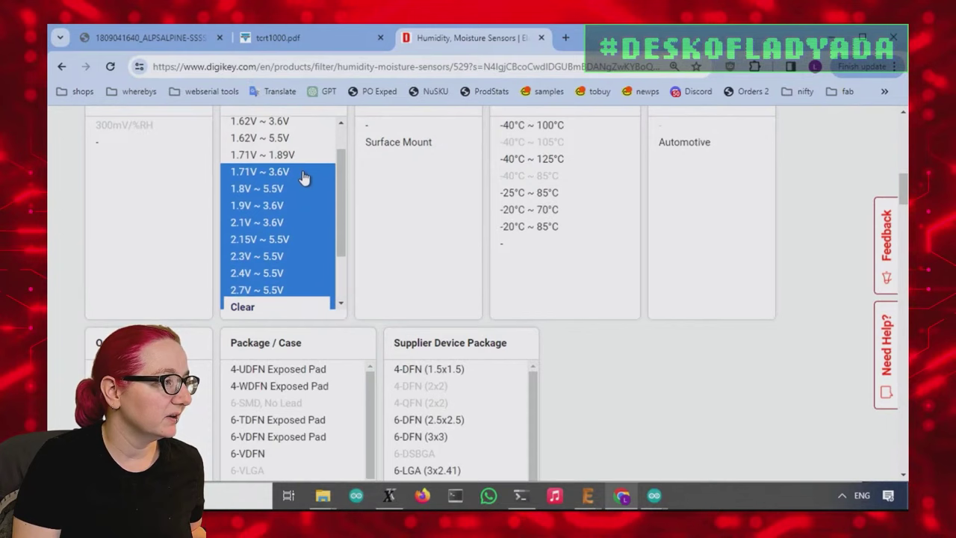
{"action": "scroll", "coordinate": [303, 177], "scroll_direction": "up", "scroll_amount": 2}
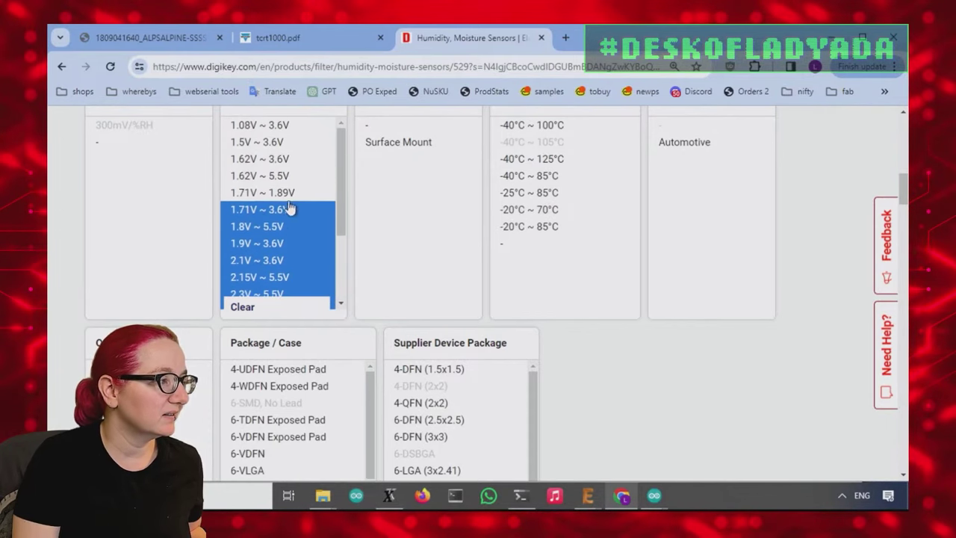
{"action": "left_click_drag", "start_coordinate": [290, 182], "coordinate": [305, 132]}
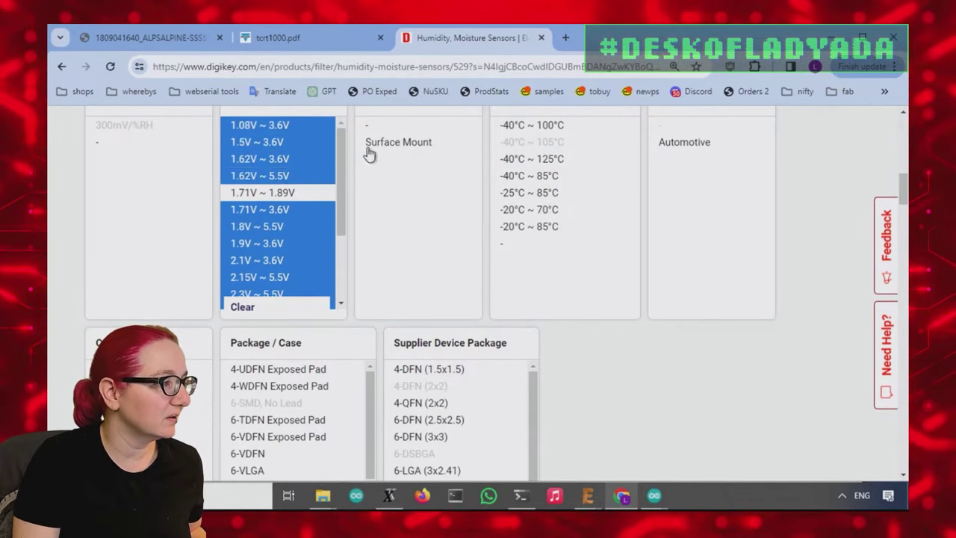
{"action": "scroll", "coordinate": [567, 262], "scroll_direction": "down", "scroll_amount": 4}
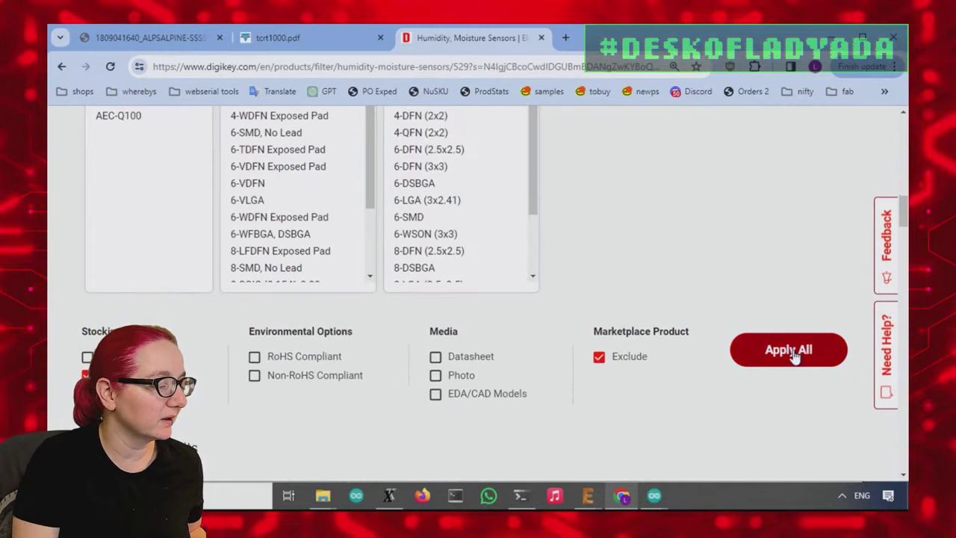
{"action": "left_click", "coordinate": [789, 351]}
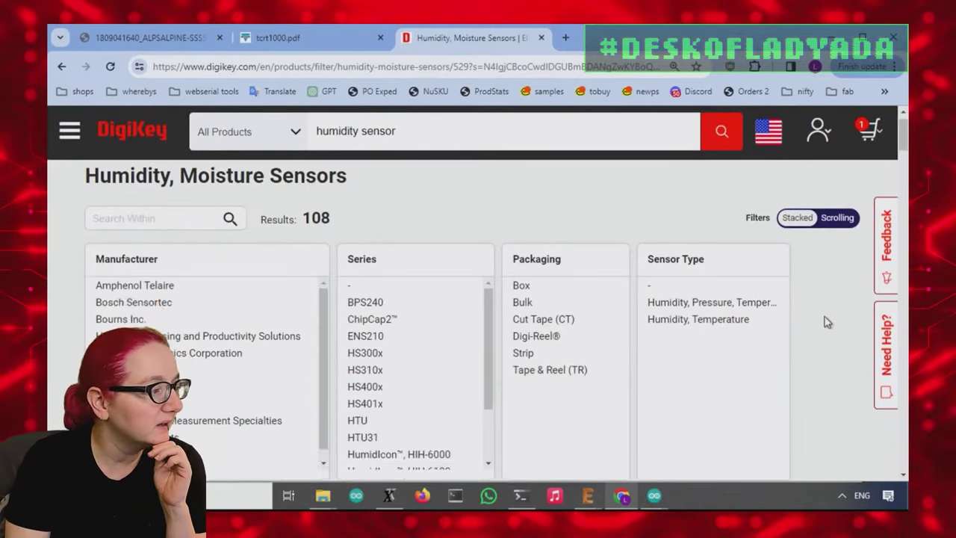
{"action": "scroll", "coordinate": [823, 323], "scroll_direction": "down", "scroll_amount": 5}
{"action": "scroll", "coordinate": [825, 326], "scroll_direction": "down", "scroll_amount": 12}
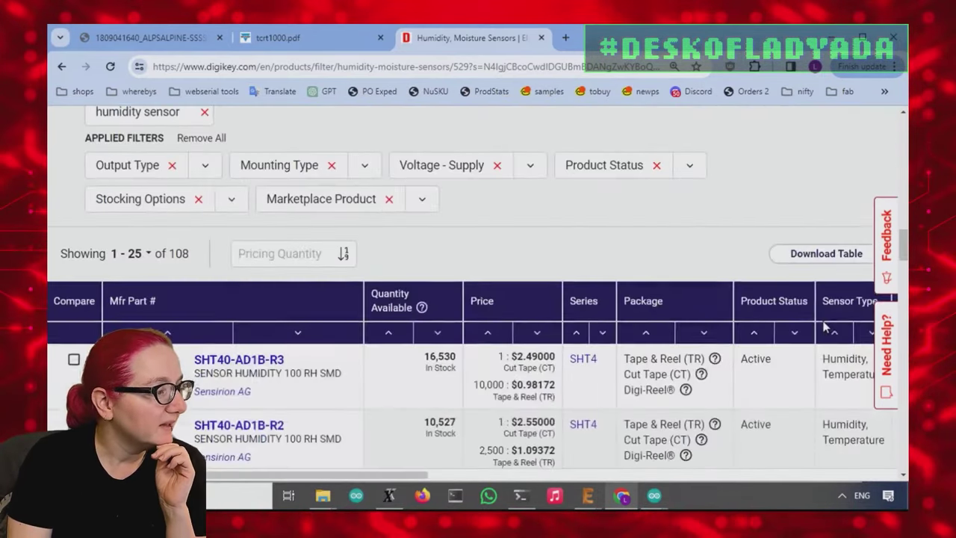
Set the pricing quantity to 500 for the filtered humidity sensors.
{"action": "scroll", "coordinate": [450, 282], "scroll_direction": "right", "scroll_amount": 5}
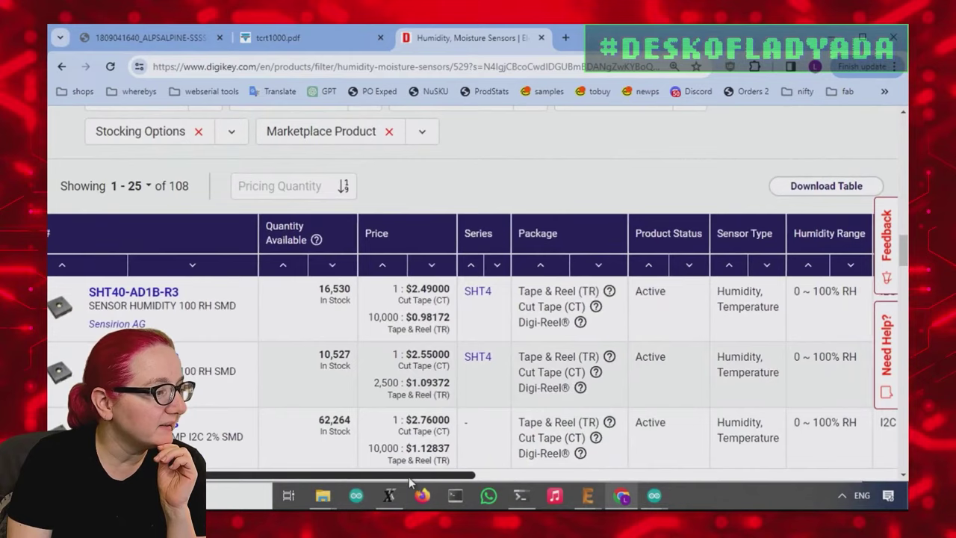
{"action": "scroll", "coordinate": [450, 282], "scroll_direction": "left", "scroll_amount": 4}
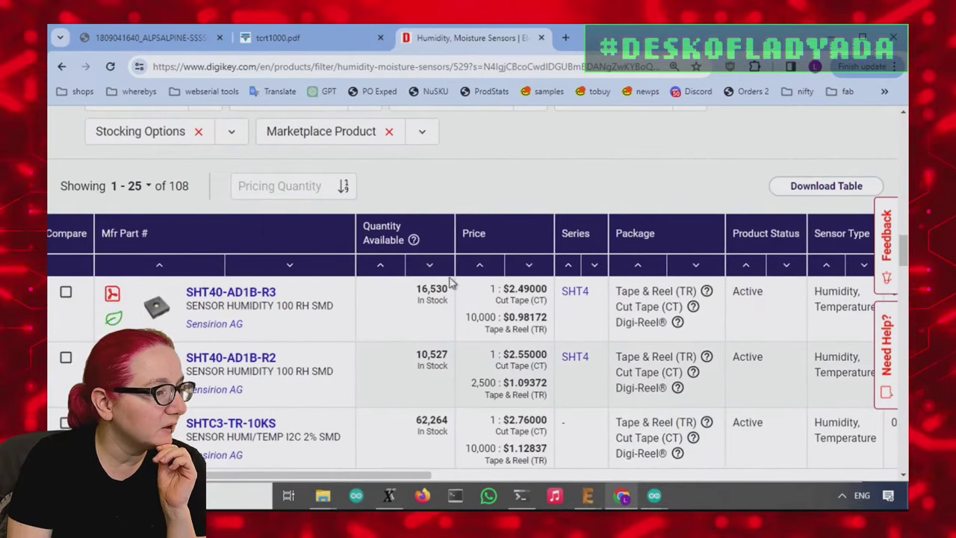
{"action": "left_click", "coordinate": [274, 181]}
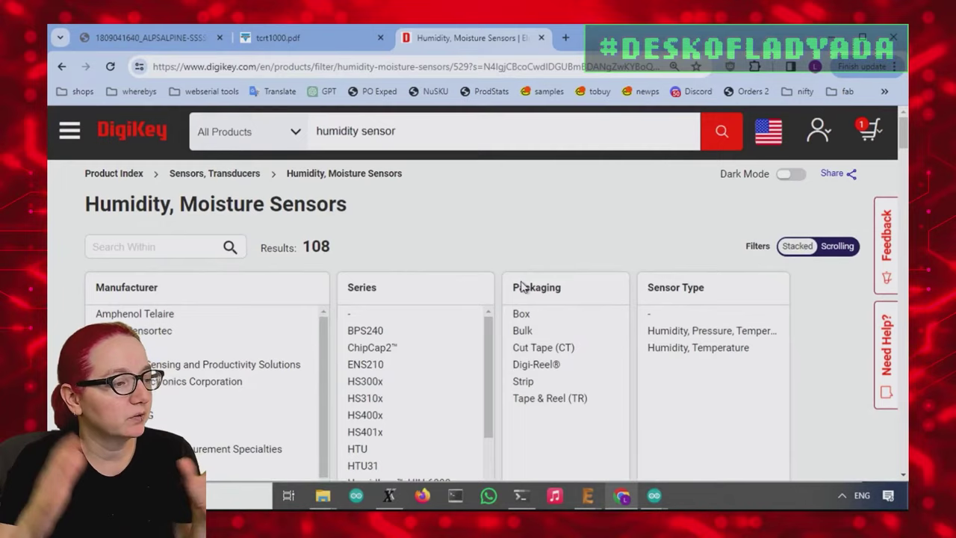
{"action": "scroll", "coordinate": [627, 228], "scroll_direction": "down", "scroll_amount": 5}
{"action": "scroll", "coordinate": [627, 227], "scroll_direction": "down", "scroll_amount": 15}
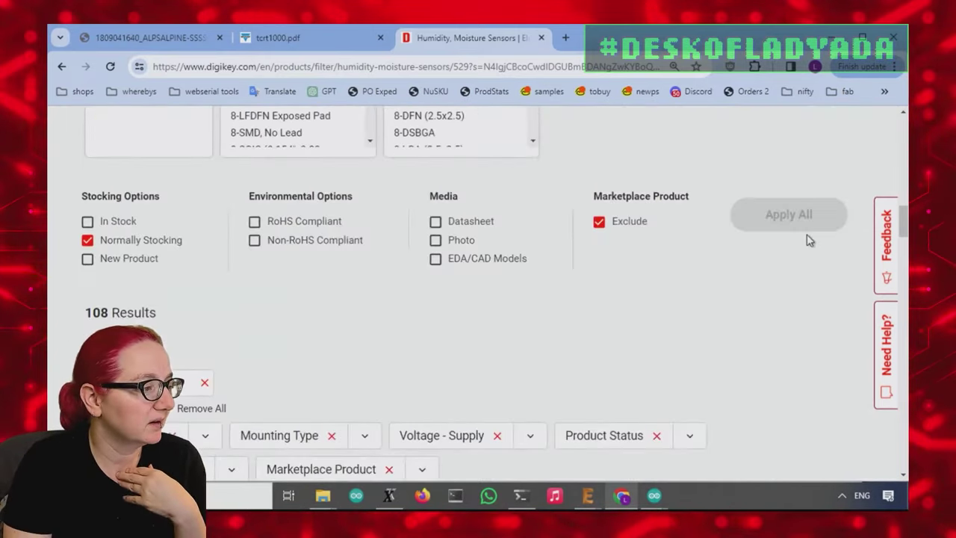
{"action": "scroll", "coordinate": [631, 217], "scroll_direction": "up", "scroll_amount": 5}
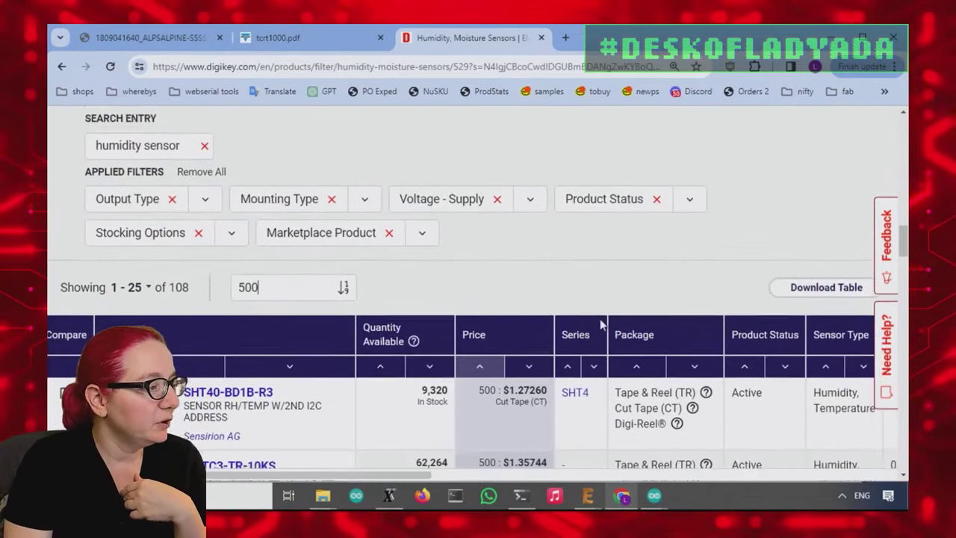
{"action": "scroll", "coordinate": [386, 395], "scroll_direction": "down", "scroll_amount": 1}
Review the price-sorted table, SHT40-BD1B-R3 cheapest at $1.27260, and return to the filters.
{"action": "left_click_drag", "start_coordinate": [272, 477], "coordinate": [541, 483]}
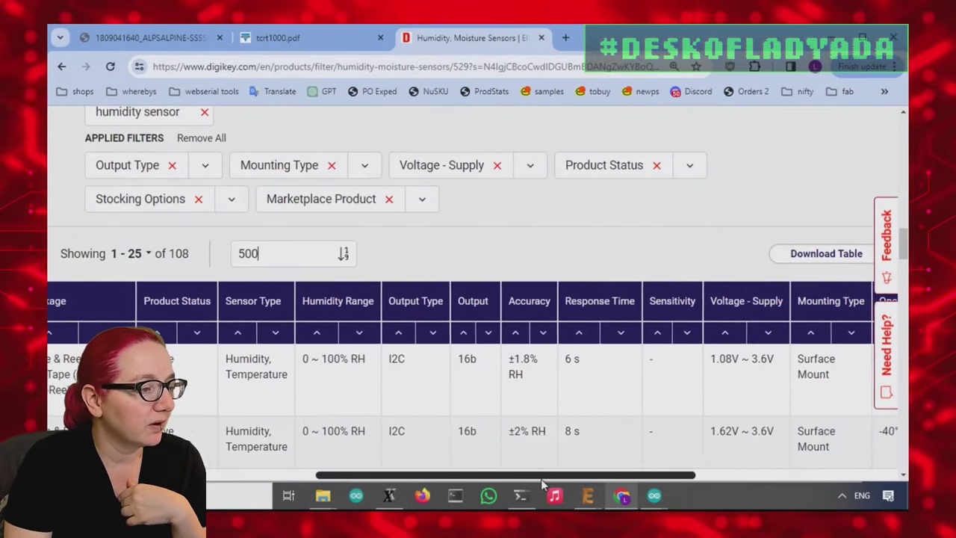
{"action": "scroll", "coordinate": [619, 400], "scroll_direction": "down", "scroll_amount": 1}
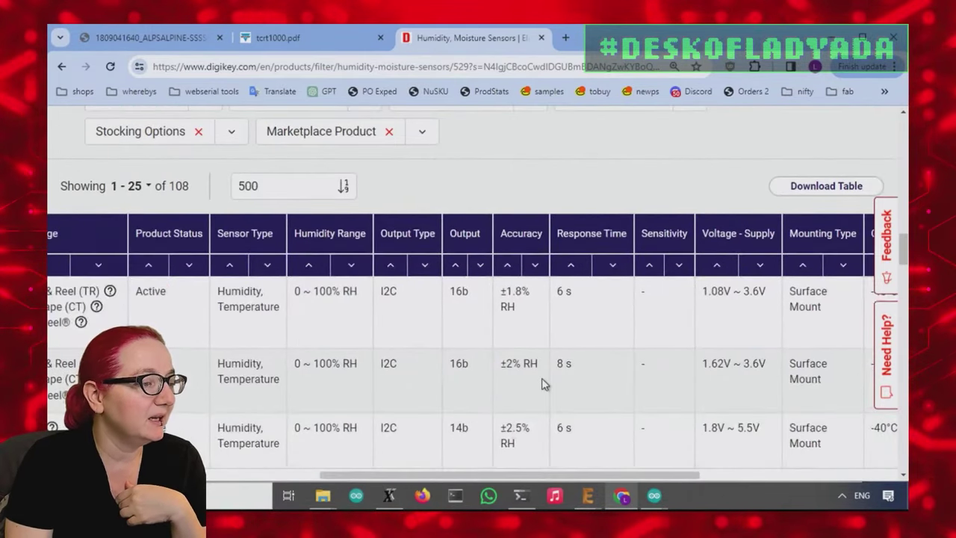
{"action": "scroll", "coordinate": [556, 358], "scroll_direction": "down", "scroll_amount": 2}
{"action": "scroll", "coordinate": [564, 355], "scroll_direction": "up", "scroll_amount": 3}
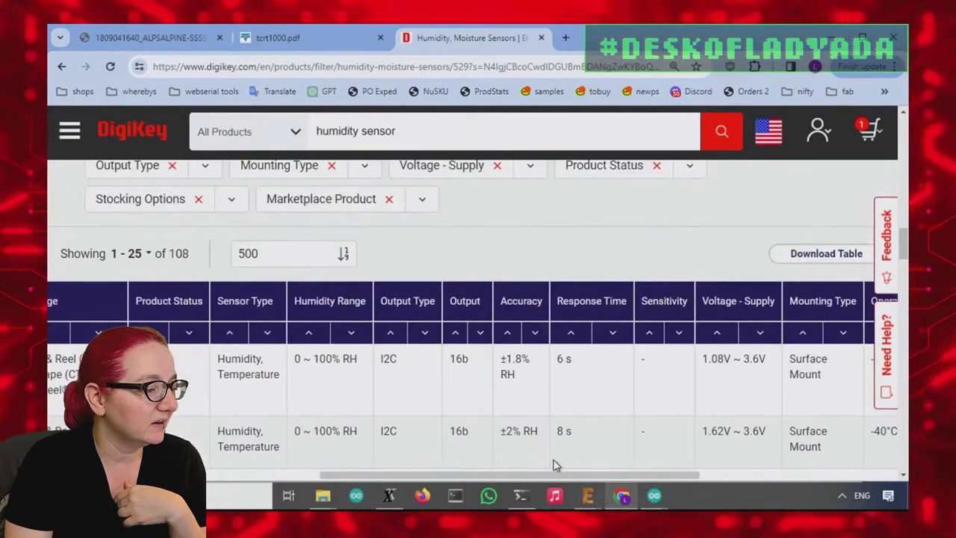
{"action": "left_click_drag", "start_coordinate": [554, 470], "coordinate": [635, 458]}
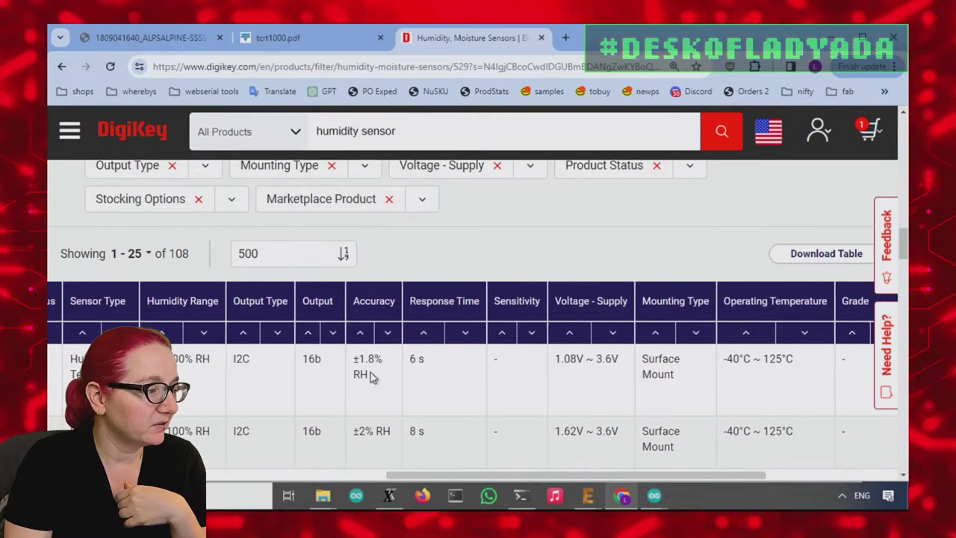
{"action": "scroll", "coordinate": [388, 368], "scroll_direction": "down", "scroll_amount": 1}
{"action": "scroll", "coordinate": [460, 361], "scroll_direction": "down", "scroll_amount": 8}
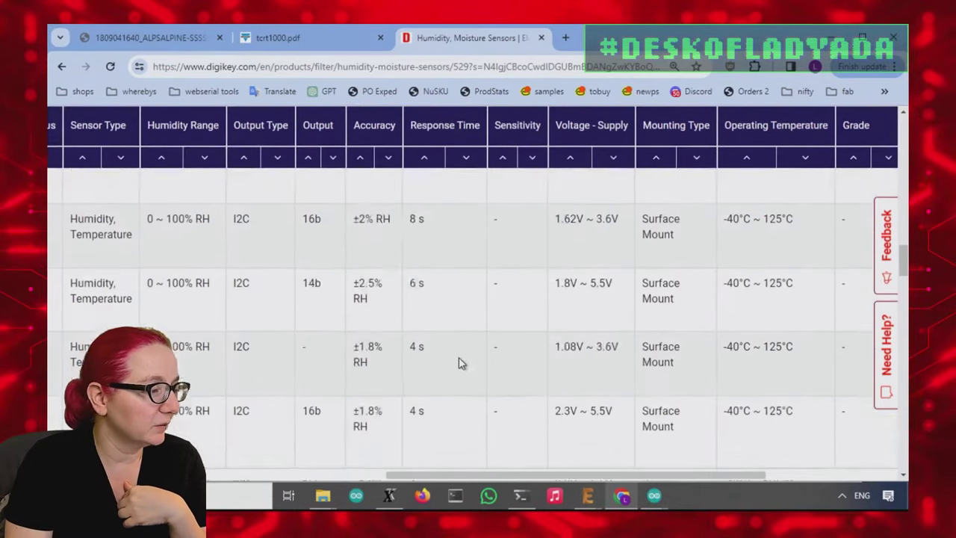
{"action": "scroll", "coordinate": [383, 324], "scroll_direction": "down", "scroll_amount": 1}
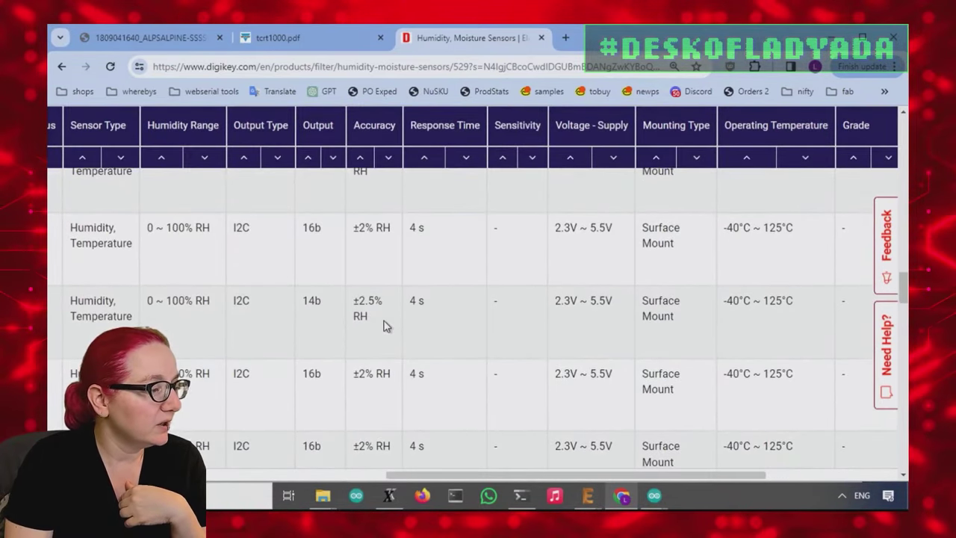
{"action": "scroll", "coordinate": [539, 439], "scroll_direction": "down", "scroll_amount": 3}
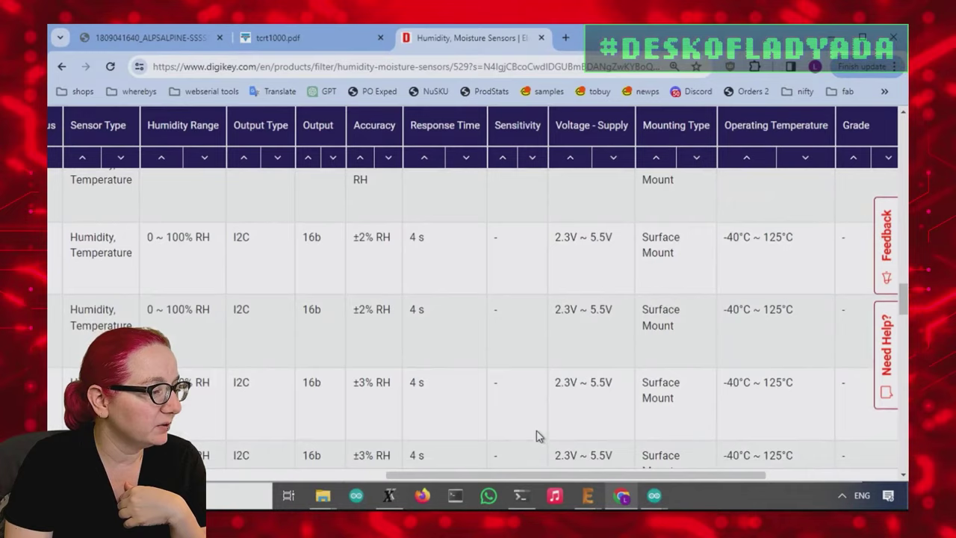
{"action": "left_click_drag", "start_coordinate": [399, 474], "coordinate": [283, 473]}
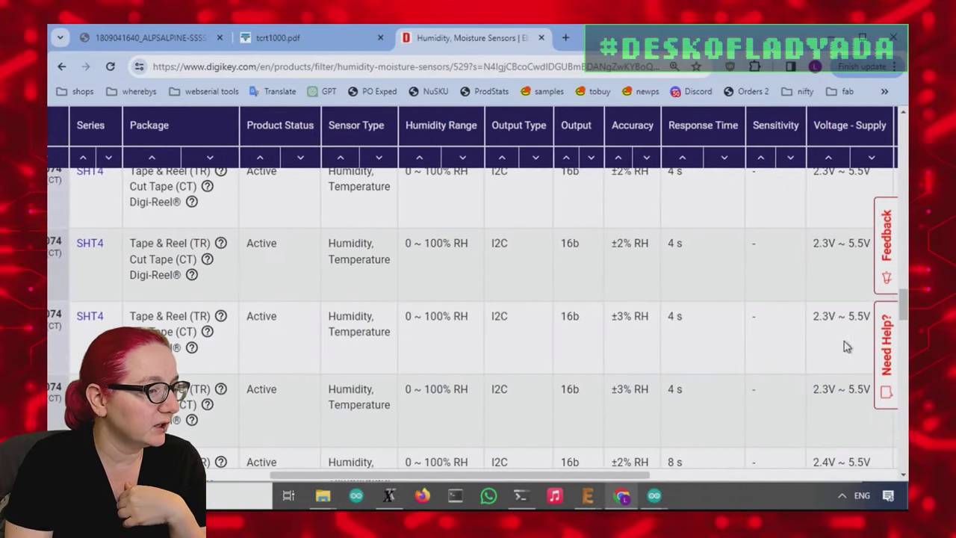
{"action": "left_click_drag", "start_coordinate": [588, 474], "coordinate": [294, 407]}
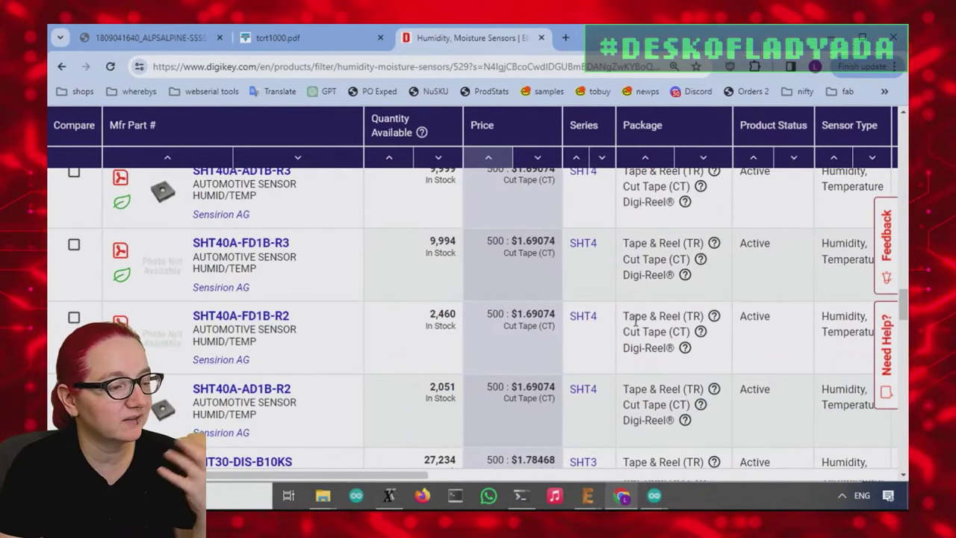
{"action": "scroll", "coordinate": [636, 321], "scroll_direction": "up", "scroll_amount": 15}
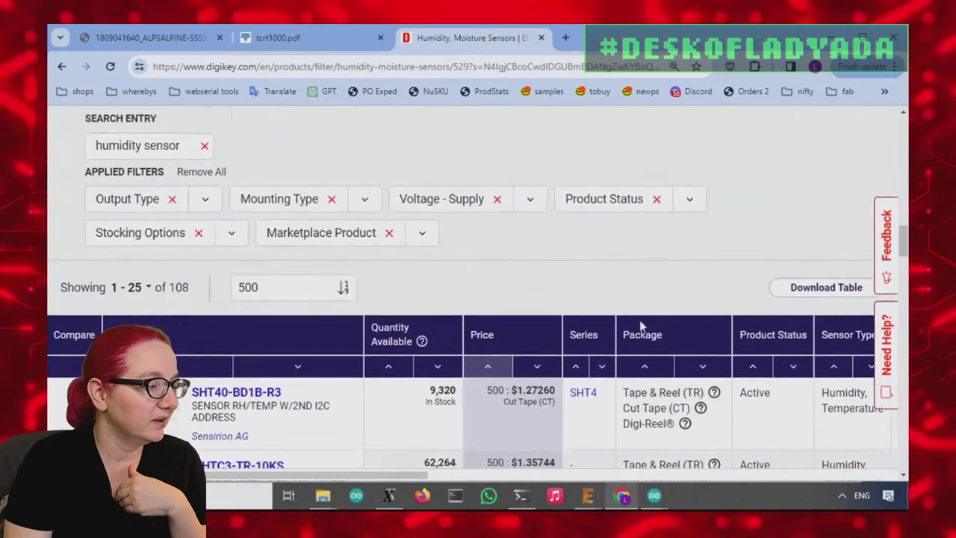
{"action": "scroll", "coordinate": [639, 320], "scroll_direction": "down", "scroll_amount": 2}
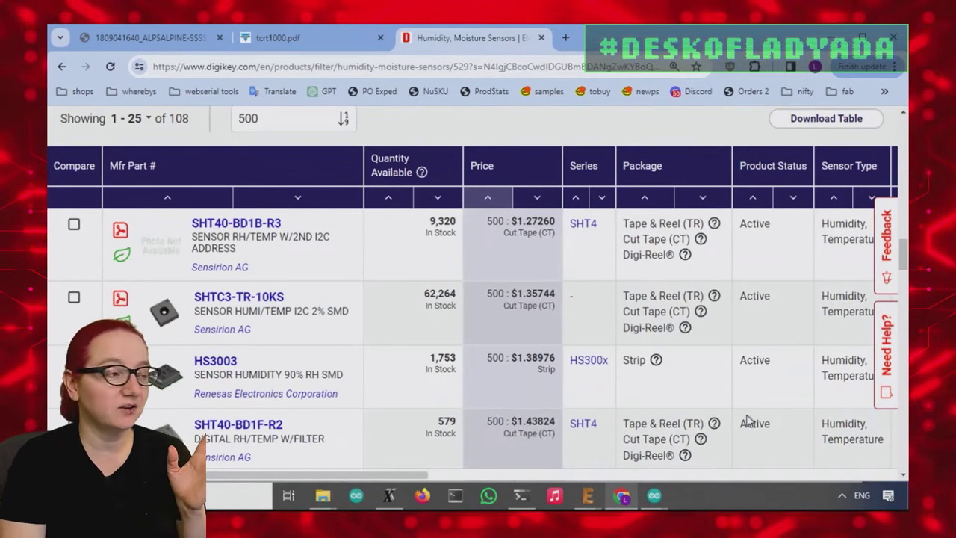
{"action": "scroll", "coordinate": [844, 405], "scroll_direction": "up", "scroll_amount": 8}
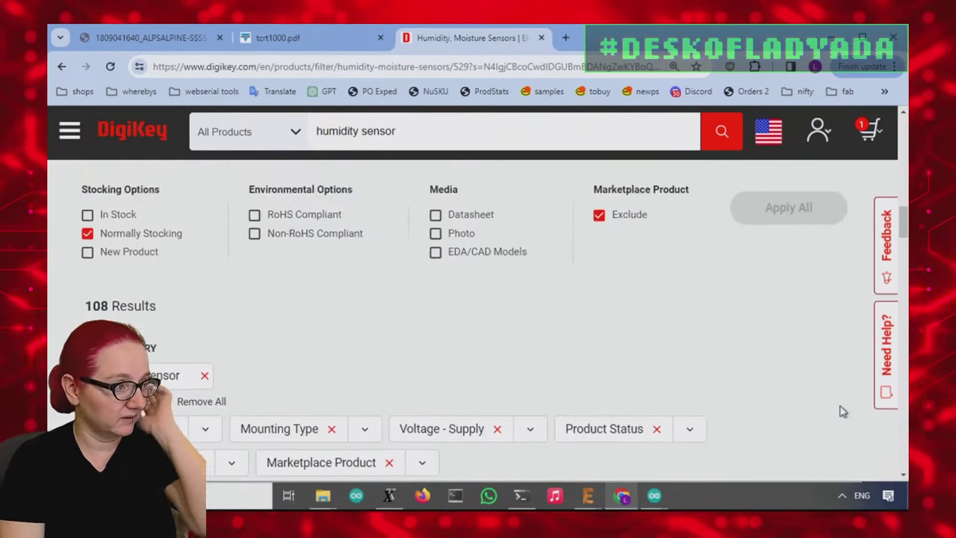
Filter accuracy to ±0.5% RH through ±2% and apply, narrowing to 74 results.
{"action": "scroll", "coordinate": [813, 360], "scroll_direction": "up", "scroll_amount": 8}
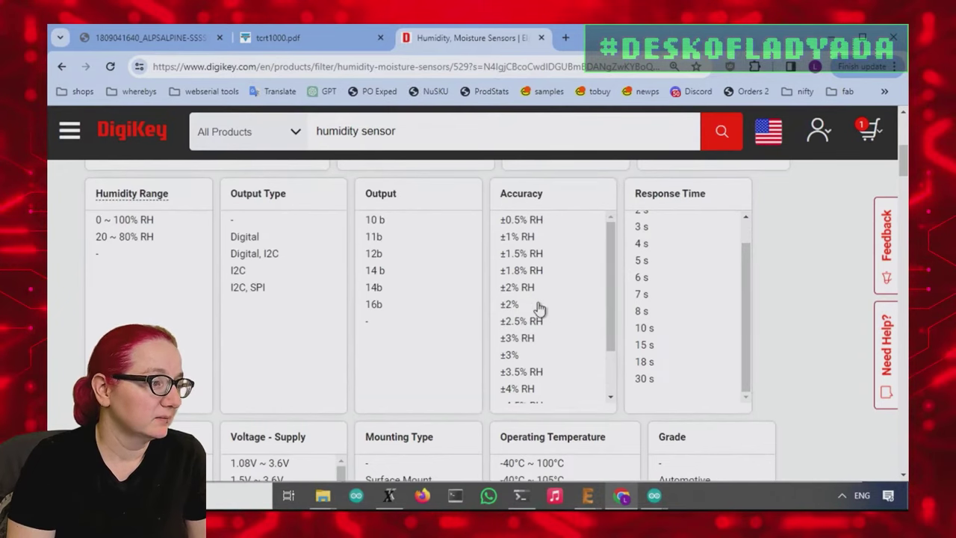
{"action": "left_click_drag", "start_coordinate": [536, 306], "coordinate": [535, 221]}
{"action": "left_click_drag", "start_coordinate": [612, 259], "coordinate": [603, 319]}
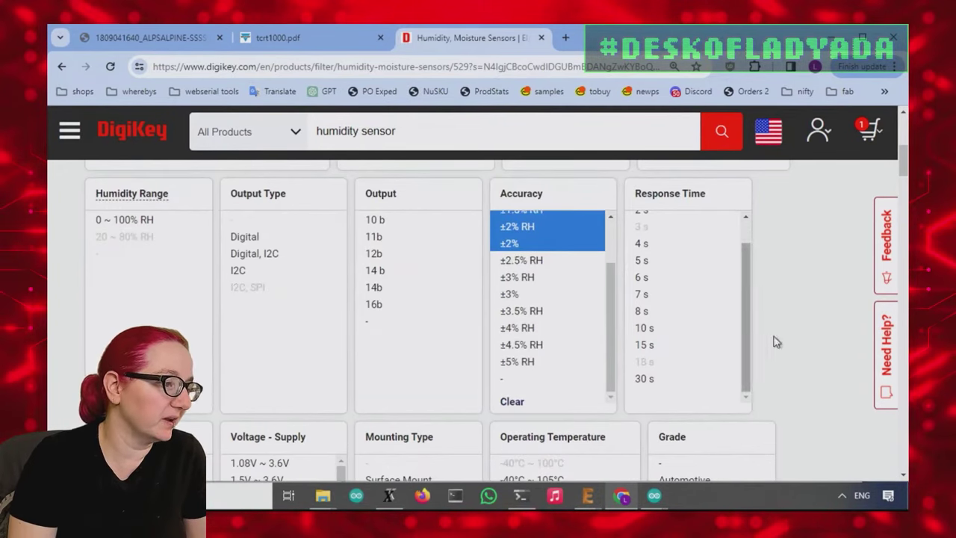
{"action": "scroll", "coordinate": [839, 333], "scroll_direction": "up", "scroll_amount": 5}
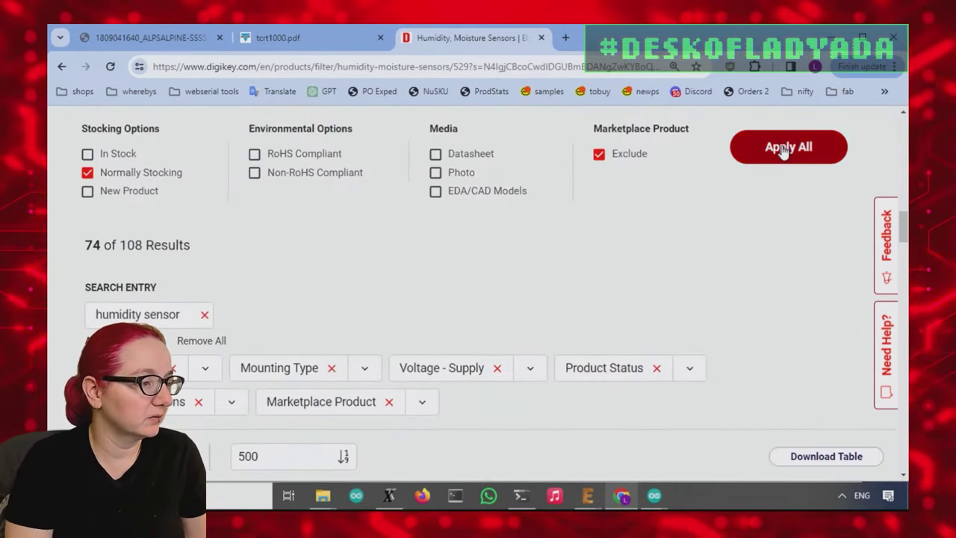
{"action": "left_click", "coordinate": [785, 150]}
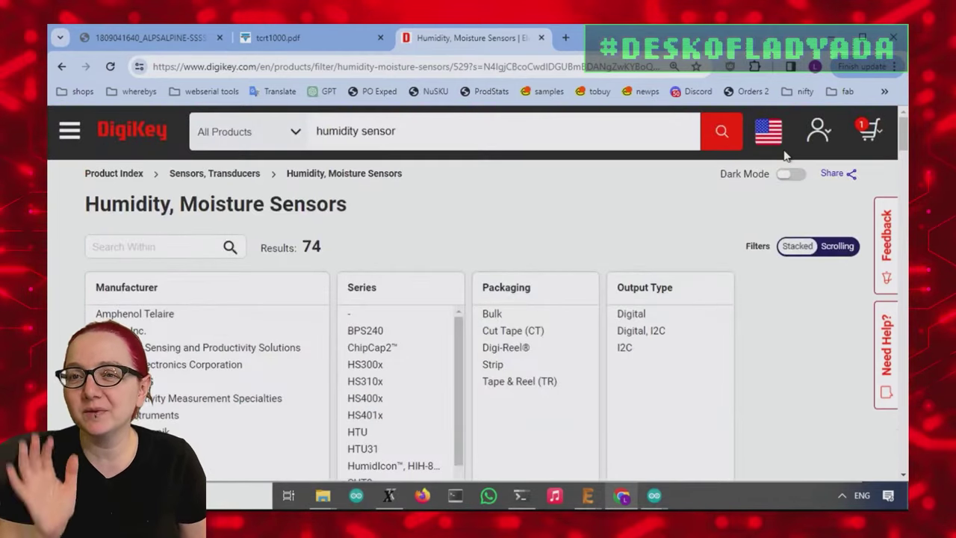
Filter response time to 2 s through 8 s and apply, leaving 68 results.
{"action": "scroll", "coordinate": [757, 271], "scroll_direction": "down", "scroll_amount": 7}
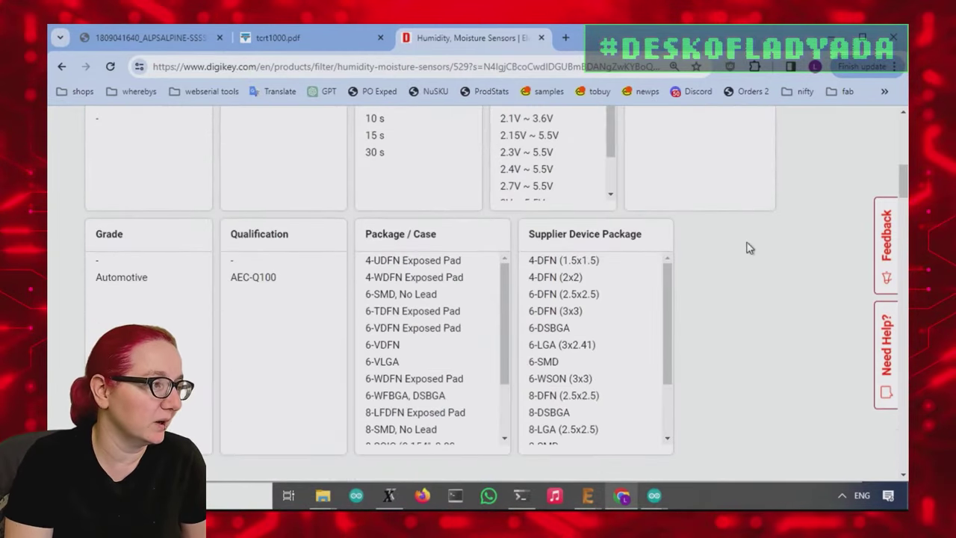
{"action": "scroll", "coordinate": [786, 285], "scroll_direction": "up", "scroll_amount": 3}
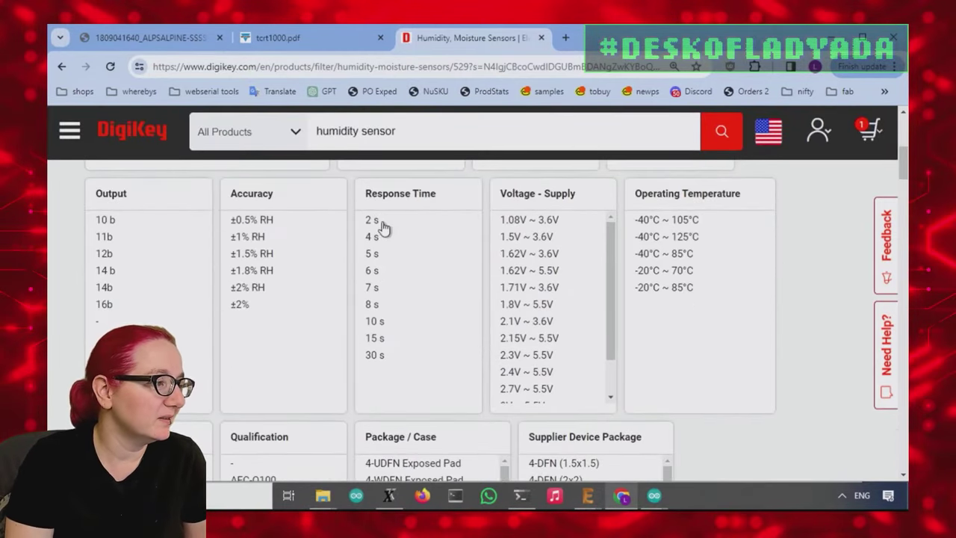
{"action": "left_click_drag", "start_coordinate": [382, 226], "coordinate": [398, 302]}
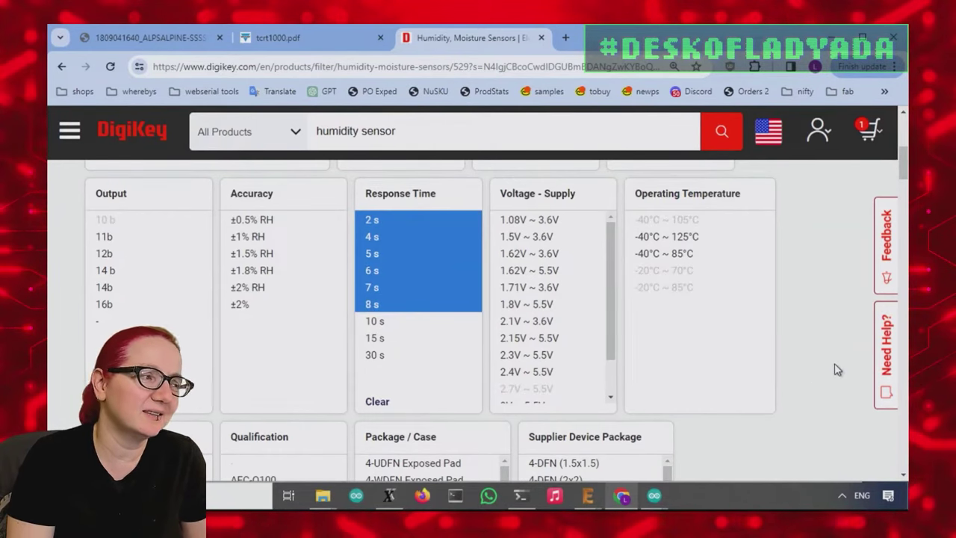
{"action": "scroll", "coordinate": [836, 369], "scroll_direction": "down", "scroll_amount": 3}
{"action": "scroll", "coordinate": [832, 350], "scroll_direction": "down", "scroll_amount": 2}
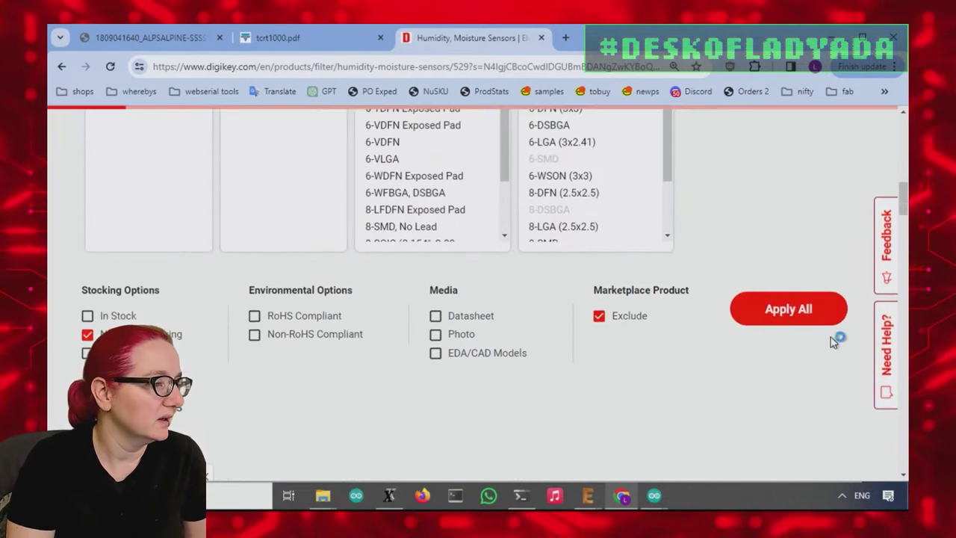
{"action": "left_click", "coordinate": [828, 319]}
Compare the SHT4 parts' Accuracy and Response Time columns, then open the SHT40I datasheet PDF.
{"action": "scroll", "coordinate": [827, 336], "scroll_direction": "down", "scroll_amount": 4}
{"action": "scroll", "coordinate": [827, 335], "scroll_direction": "down", "scroll_amount": 6}
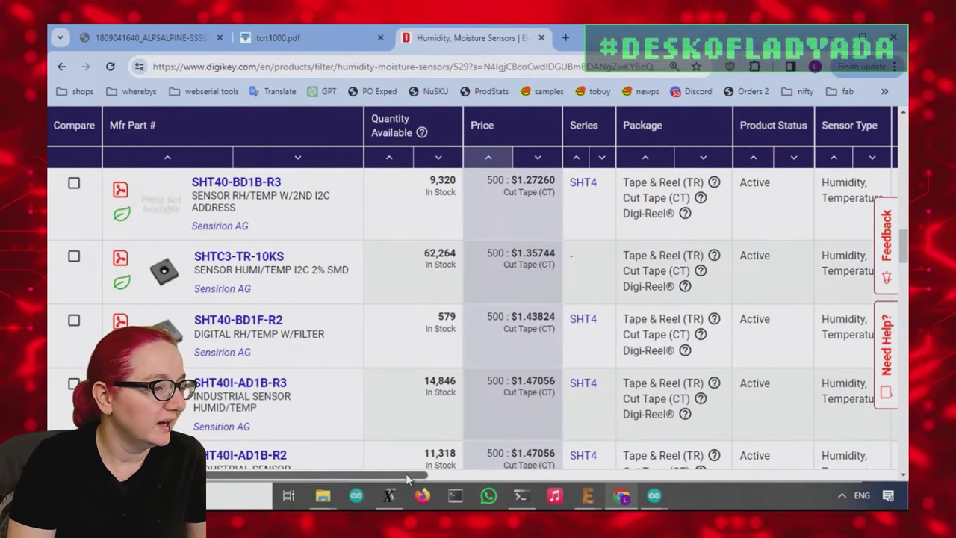
{"action": "left_click_drag", "start_coordinate": [495, 478], "coordinate": [273, 443]}
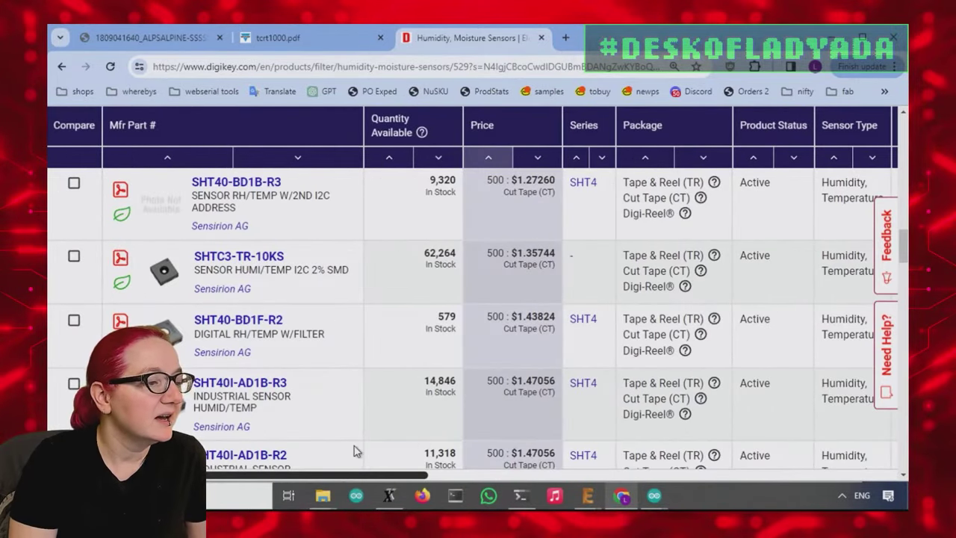
{"action": "left_click_drag", "start_coordinate": [407, 451], "coordinate": [553, 451]}
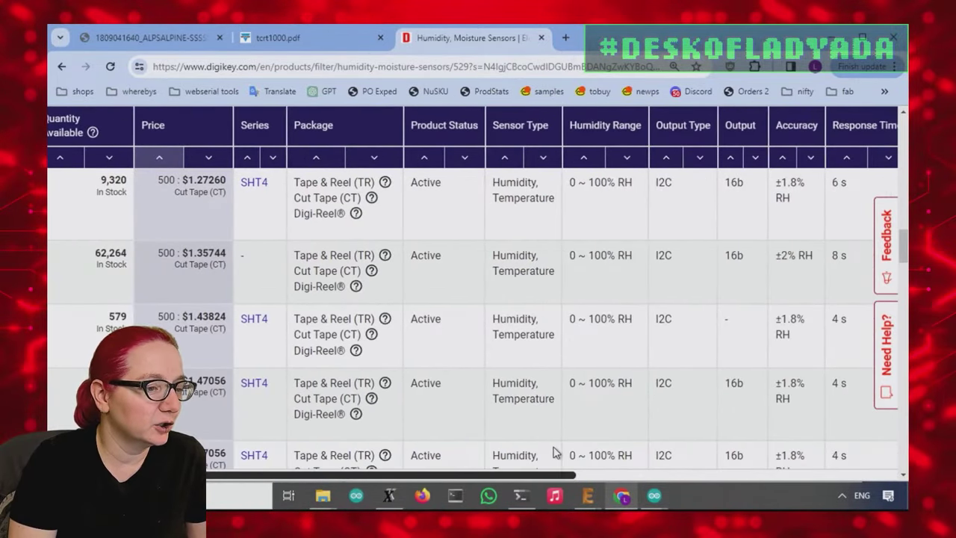
{"action": "scroll", "coordinate": [766, 308], "scroll_direction": "down", "scroll_amount": 1}
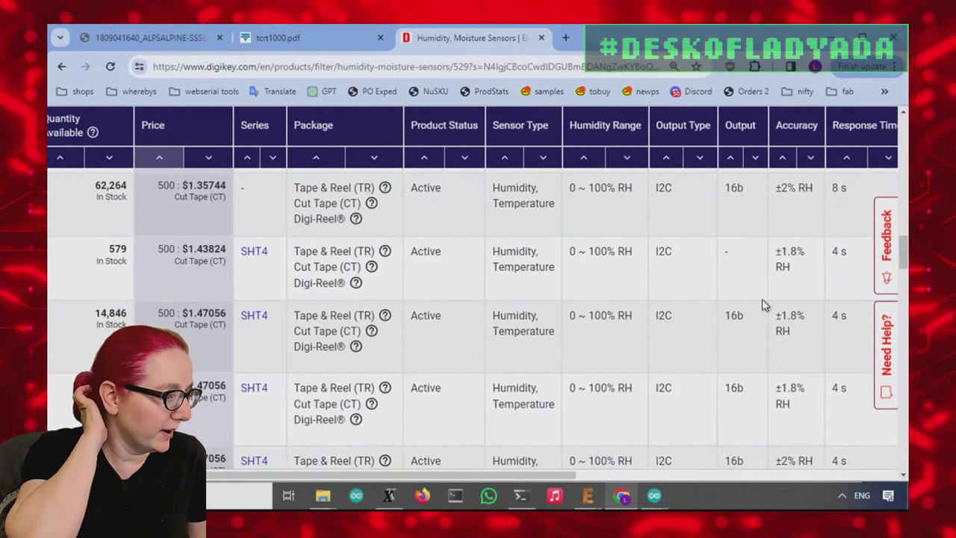
{"action": "left_click_drag", "start_coordinate": [330, 473], "coordinate": [188, 473]}
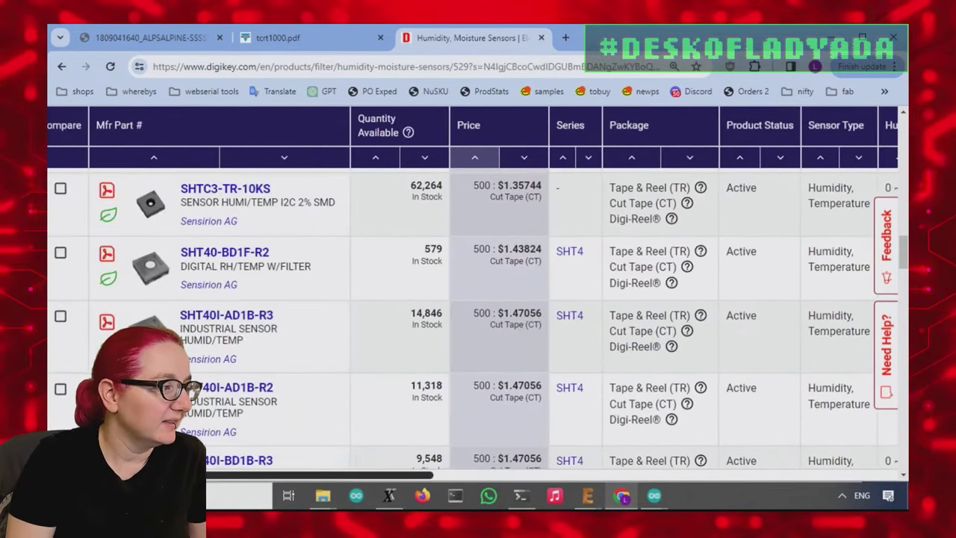
{"action": "scroll", "coordinate": [340, 363], "scroll_direction": "down", "scroll_amount": 3}
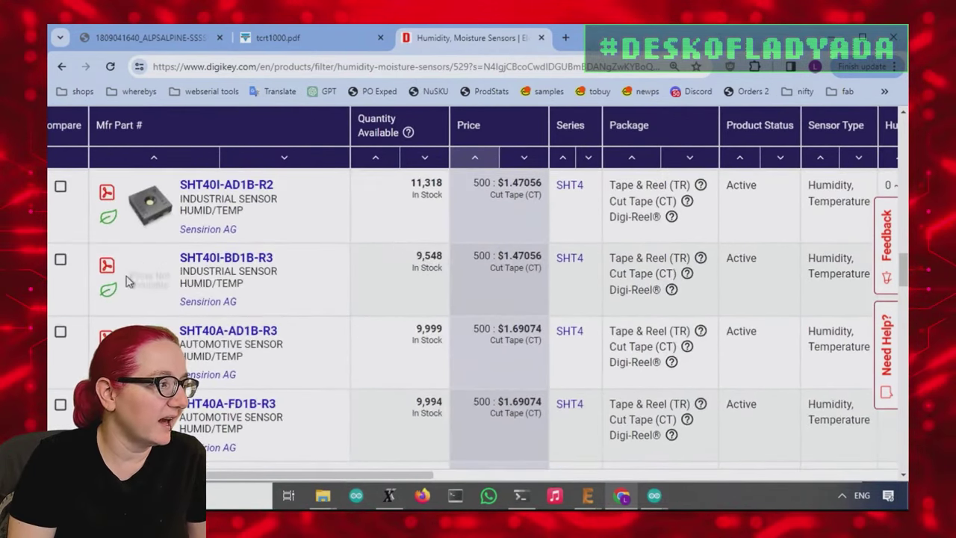
{"action": "left_click", "coordinate": [107, 267]}
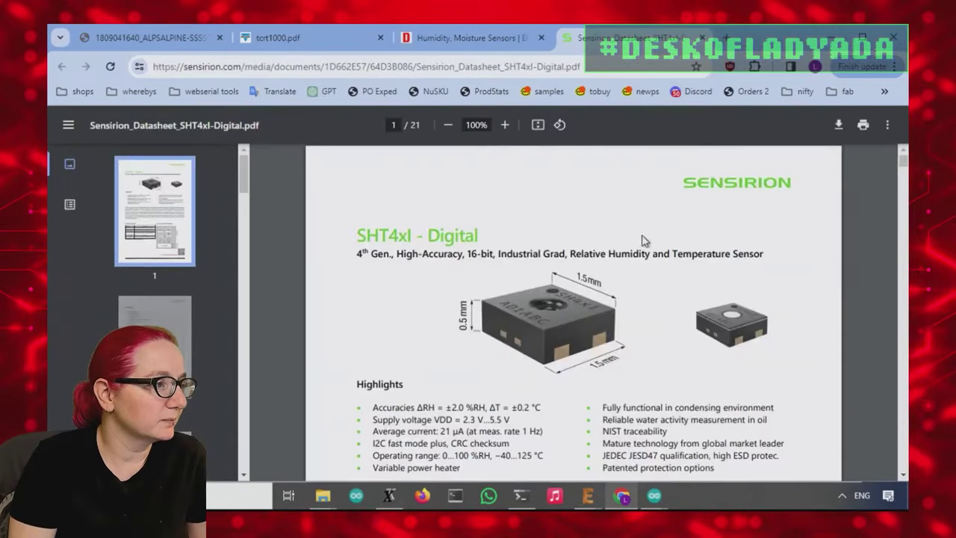
Scroll the SHT4xI datasheet to page 5 to inspect the SHT40I and SHT41I humidity accuracy charts.
{"action": "scroll", "coordinate": [777, 238], "scroll_direction": "down", "scroll_amount": 5}
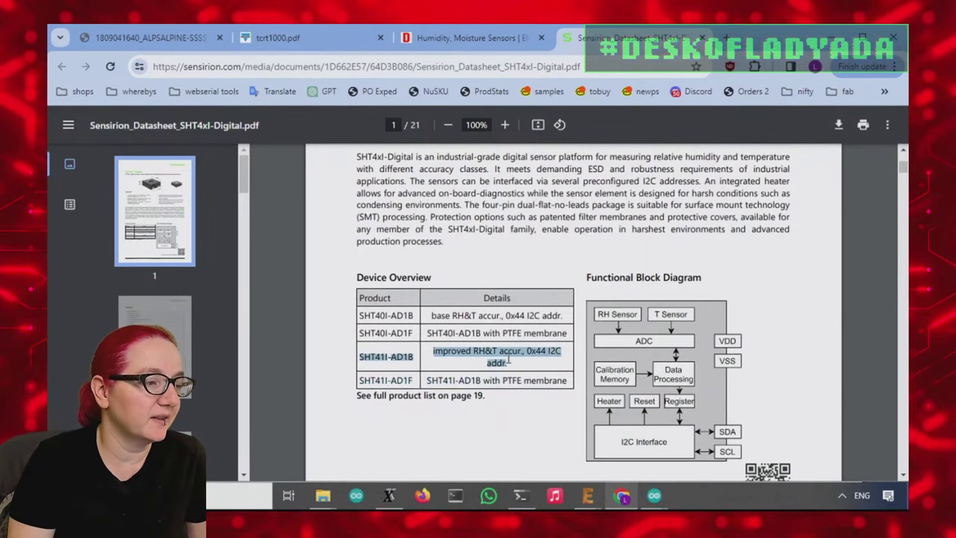
{"action": "scroll", "coordinate": [655, 311], "scroll_direction": "down", "scroll_amount": 12}
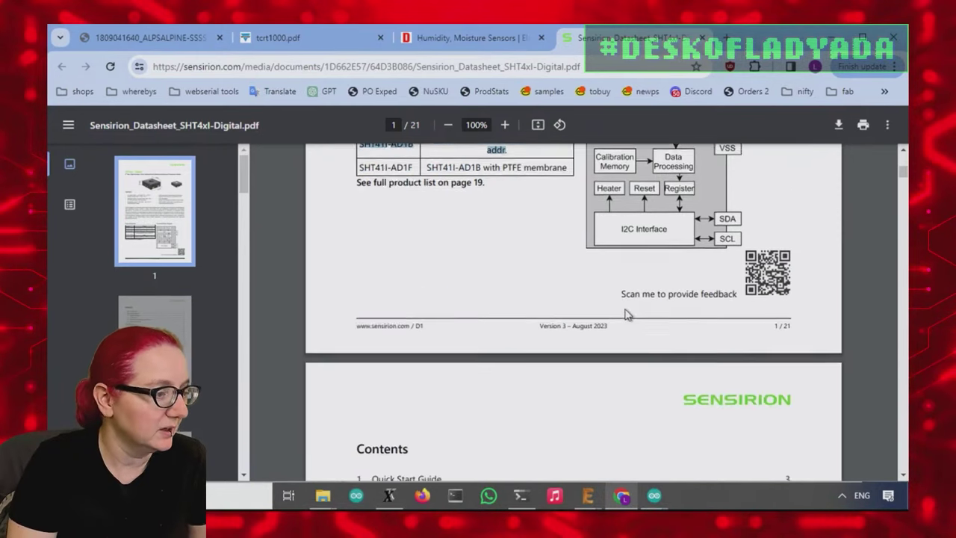
{"action": "scroll", "coordinate": [695, 278], "scroll_direction": "down", "scroll_amount": 6}
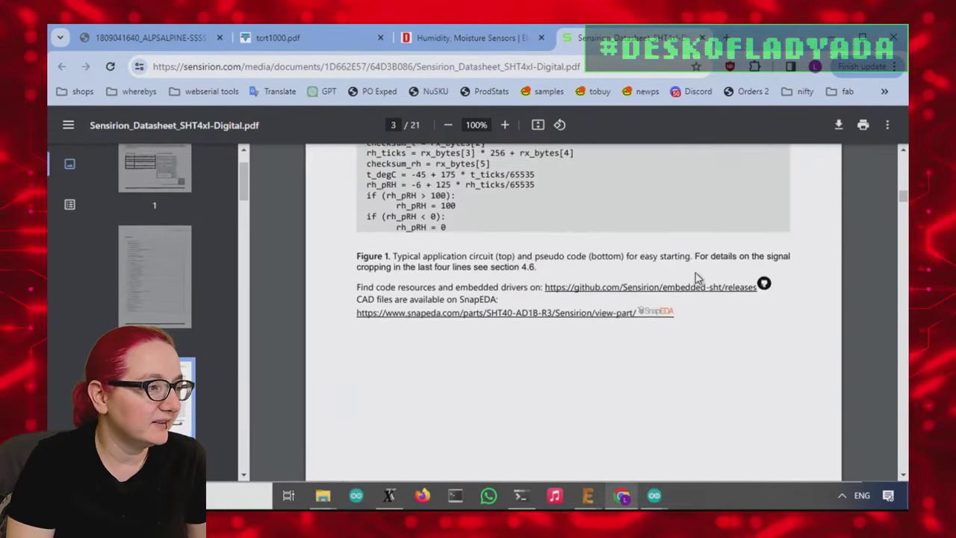
{"action": "scroll", "coordinate": [696, 277], "scroll_direction": "up", "scroll_amount": 1}
{"action": "scroll", "coordinate": [698, 277], "scroll_direction": "down", "scroll_amount": 5}
{"action": "scroll", "coordinate": [695, 278], "scroll_direction": "down", "scroll_amount": 13}
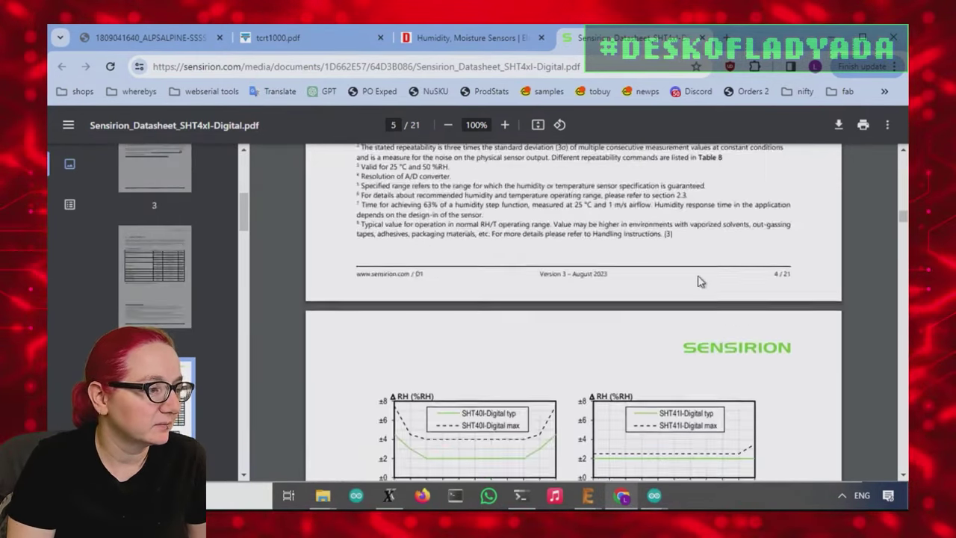
{"action": "scroll", "coordinate": [486, 331], "scroll_direction": "up", "scroll_amount": 4}
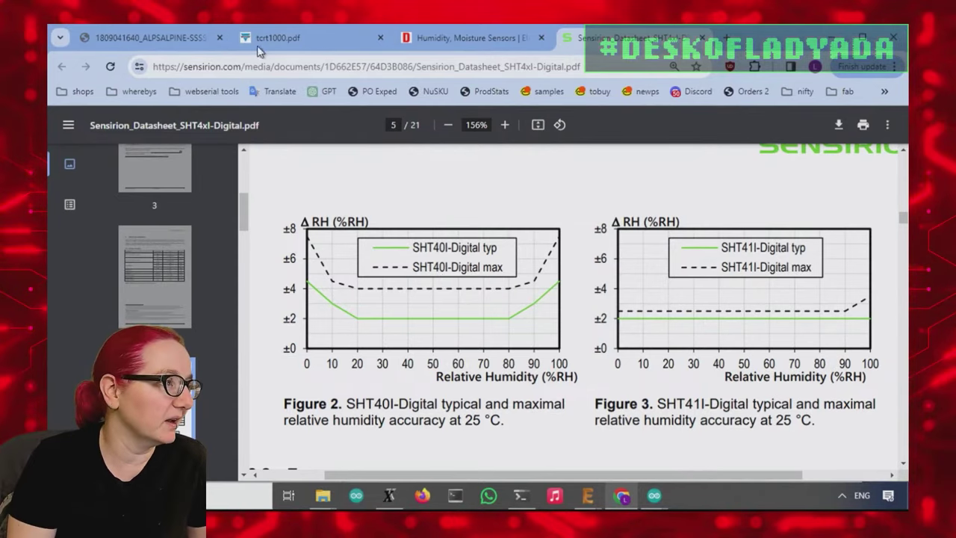
Back on DigiKey, browse results pages 1 and 2, then go to page 3 (results 51–68).
{"action": "left_click", "coordinate": [486, 39]}
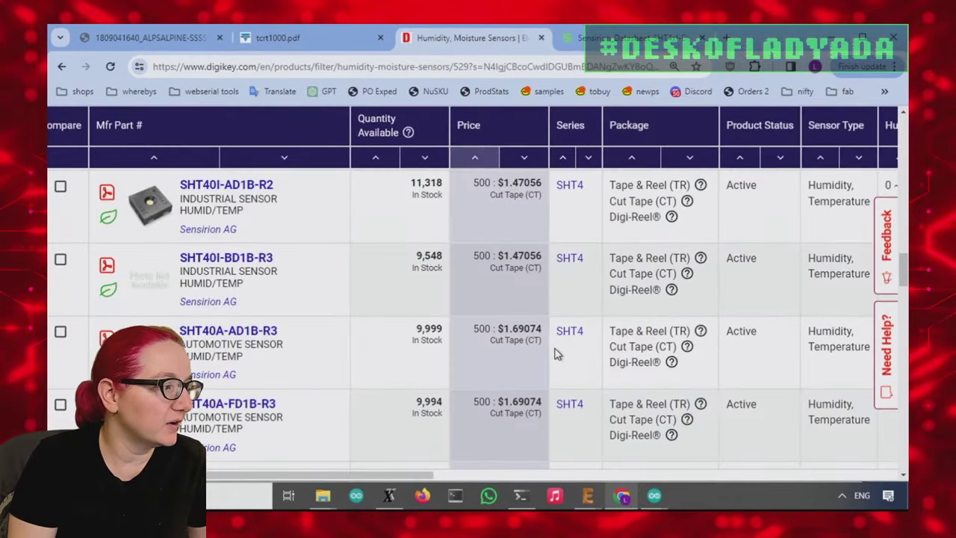
{"action": "scroll", "coordinate": [554, 353], "scroll_direction": "down", "scroll_amount": 5}
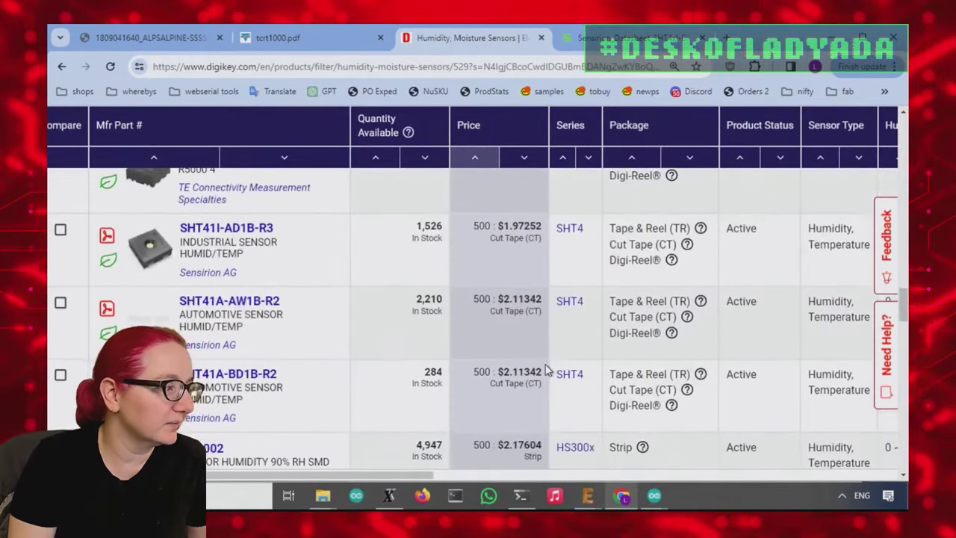
{"action": "scroll", "coordinate": [546, 369], "scroll_direction": "down", "scroll_amount": 6}
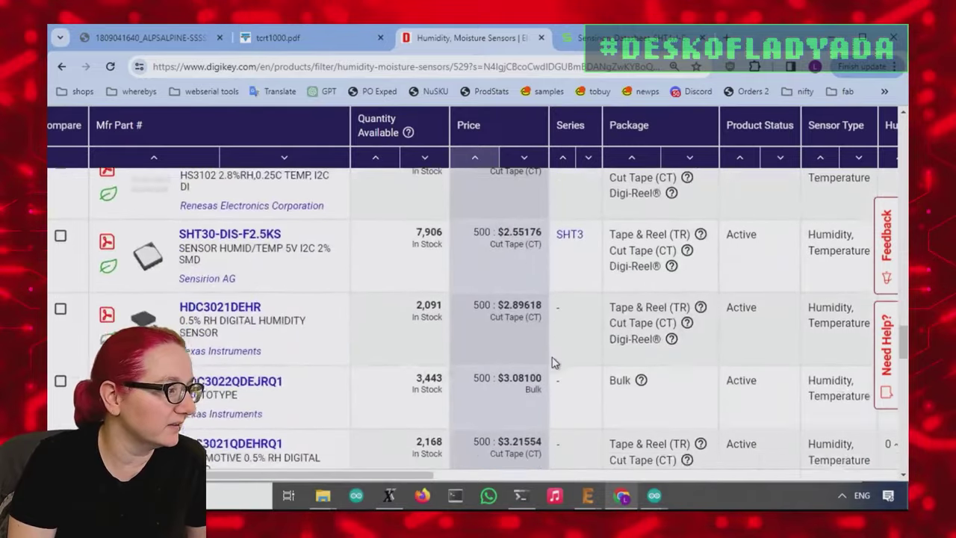
{"action": "scroll", "coordinate": [377, 358], "scroll_direction": "down", "scroll_amount": 10}
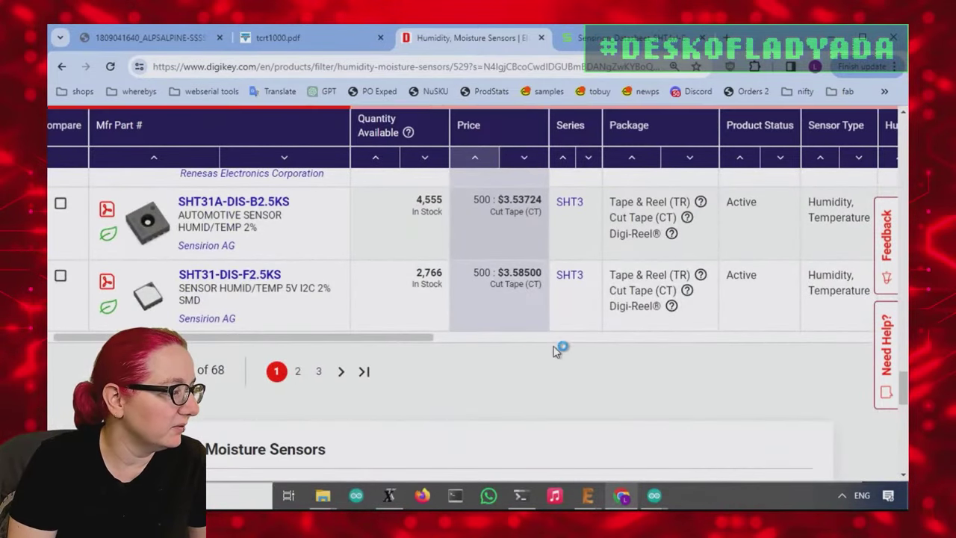
{"action": "scroll", "coordinate": [650, 337], "scroll_direction": "up", "scroll_amount": 20}
{"action": "scroll", "coordinate": [645, 345], "scroll_direction": "down", "scroll_amount": 4}
{"action": "scroll", "coordinate": [646, 345], "scroll_direction": "down", "scroll_amount": 10}
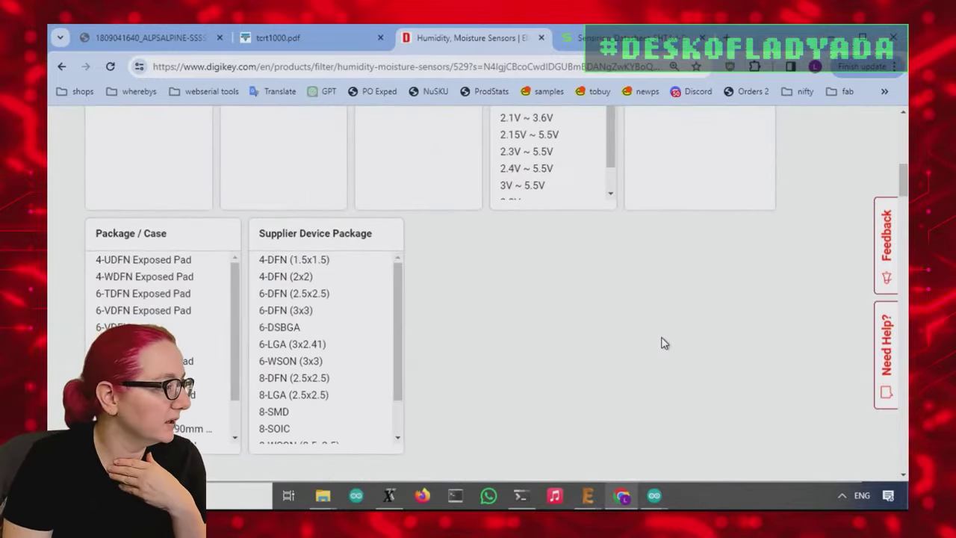
{"action": "scroll", "coordinate": [663, 340], "scroll_direction": "down", "scroll_amount": 6}
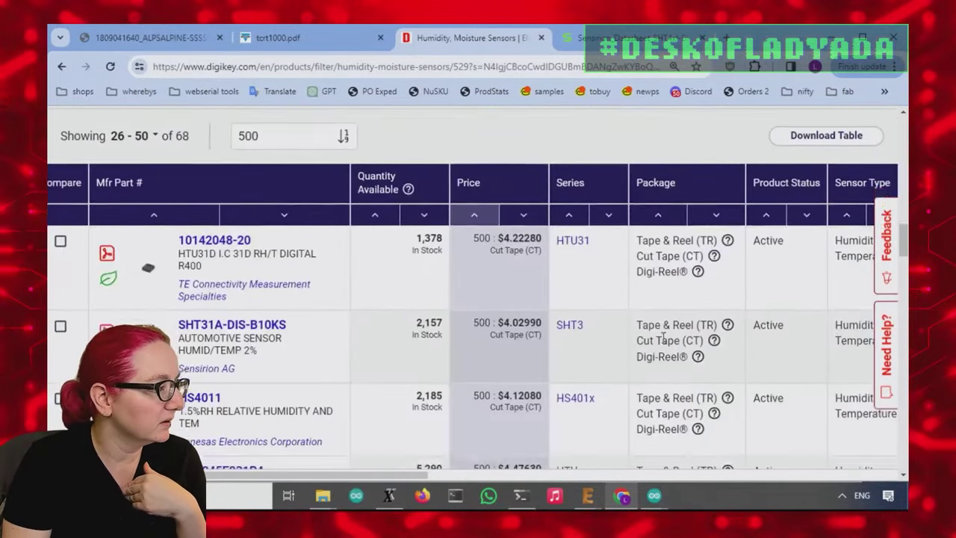
{"action": "scroll", "coordinate": [663, 340], "scroll_direction": "down", "scroll_amount": 5}
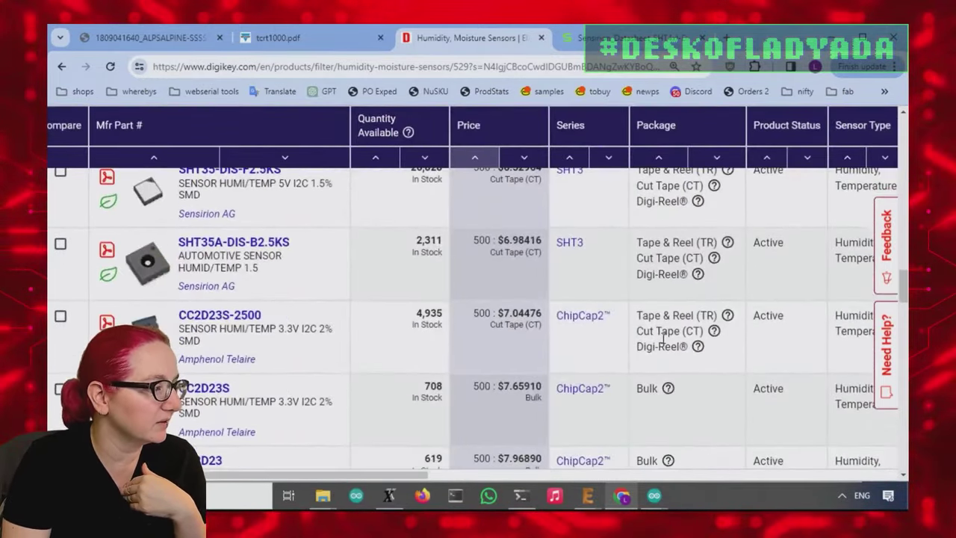
{"action": "scroll", "coordinate": [666, 342], "scroll_direction": "down", "scroll_amount": 7}
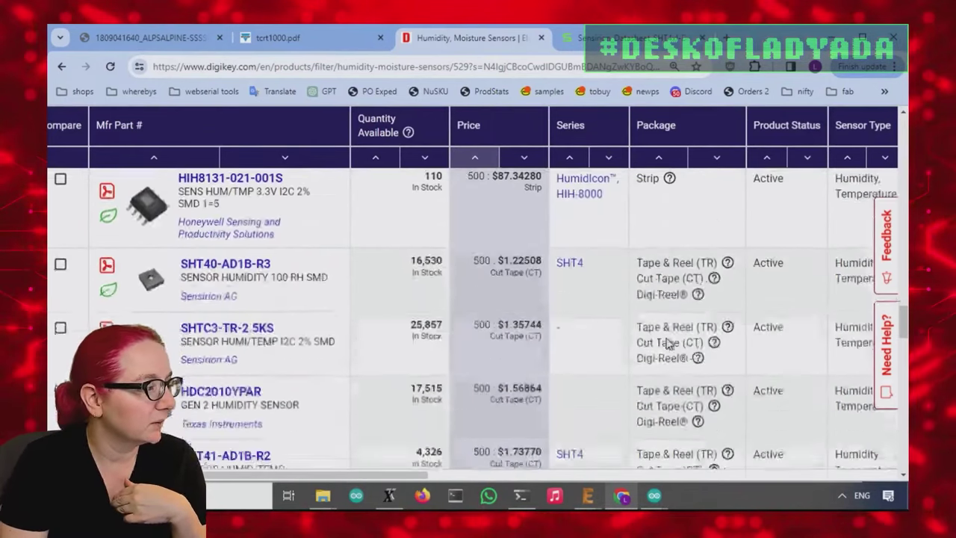
{"action": "scroll", "coordinate": [666, 342], "scroll_direction": "down", "scroll_amount": 5}
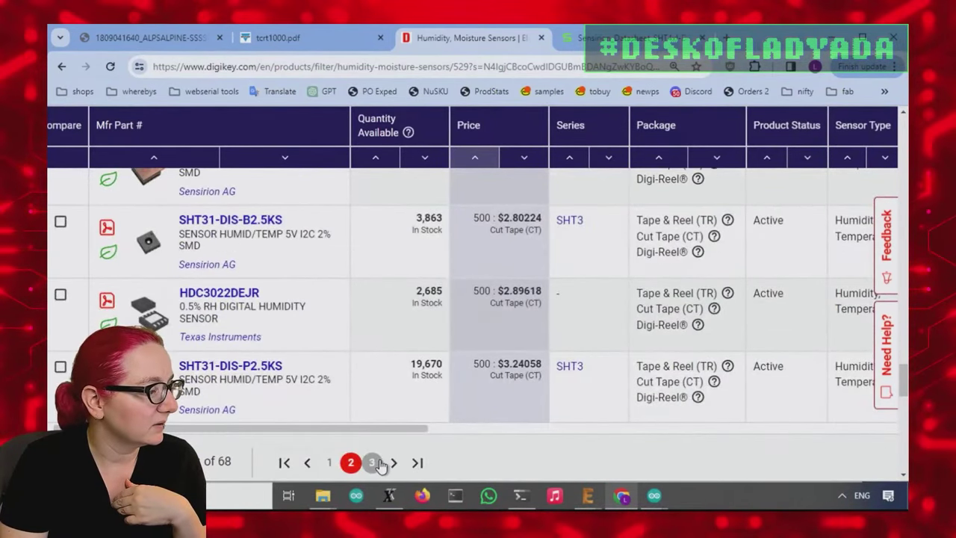
{"action": "left_click", "coordinate": [371, 462]}
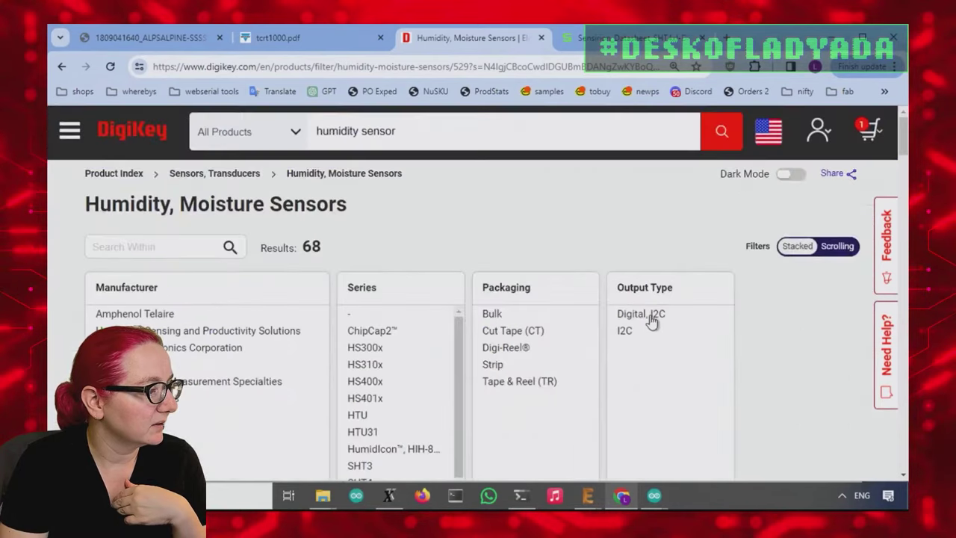
{"action": "scroll", "coordinate": [706, 322], "scroll_direction": "down", "scroll_amount": 10}
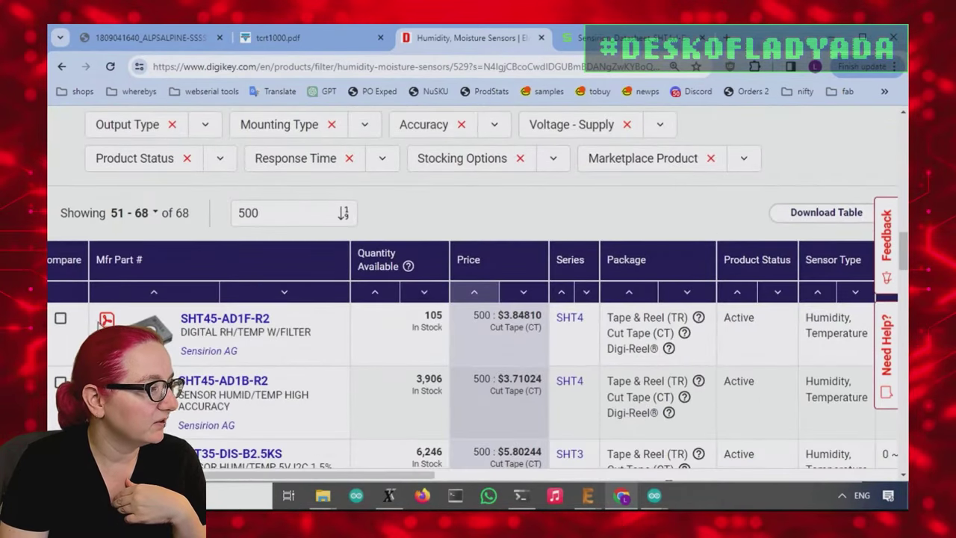
Open the SHT45-AD1F-R2 datasheet and compare it with DigiKey's ±1% RH, 4 s listing values.
{"action": "left_click", "coordinate": [107, 320]}
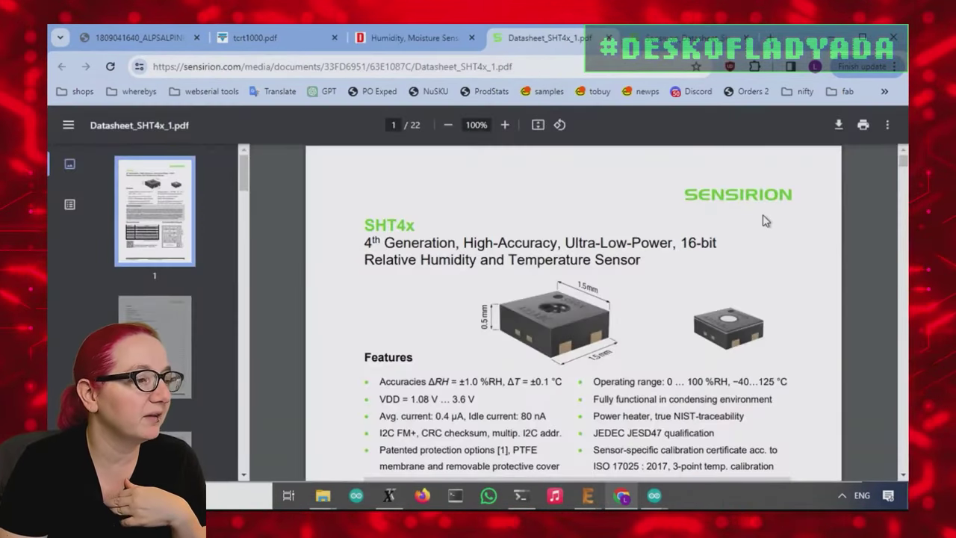
{"action": "scroll", "coordinate": [762, 218], "scroll_direction": "down", "scroll_amount": 5}
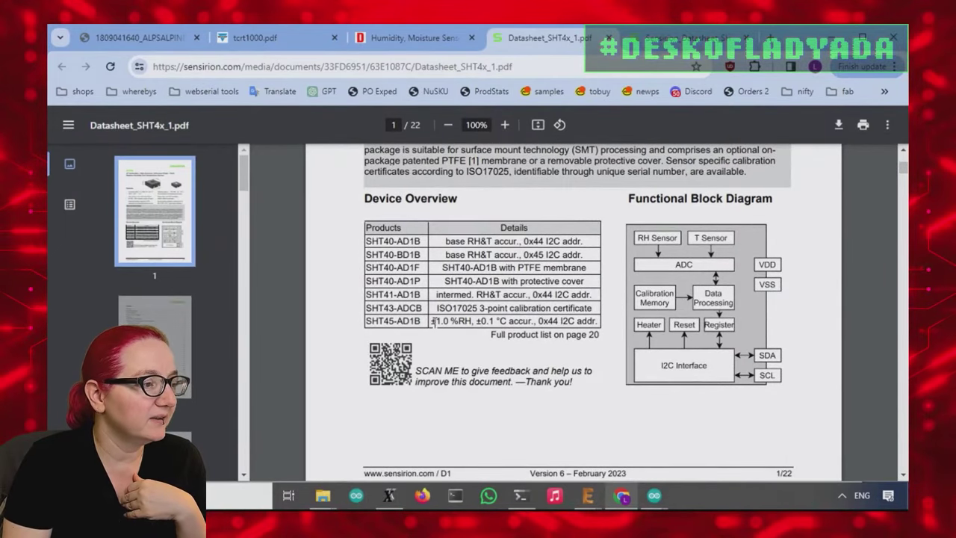
{"action": "left_click", "coordinate": [415, 38]}
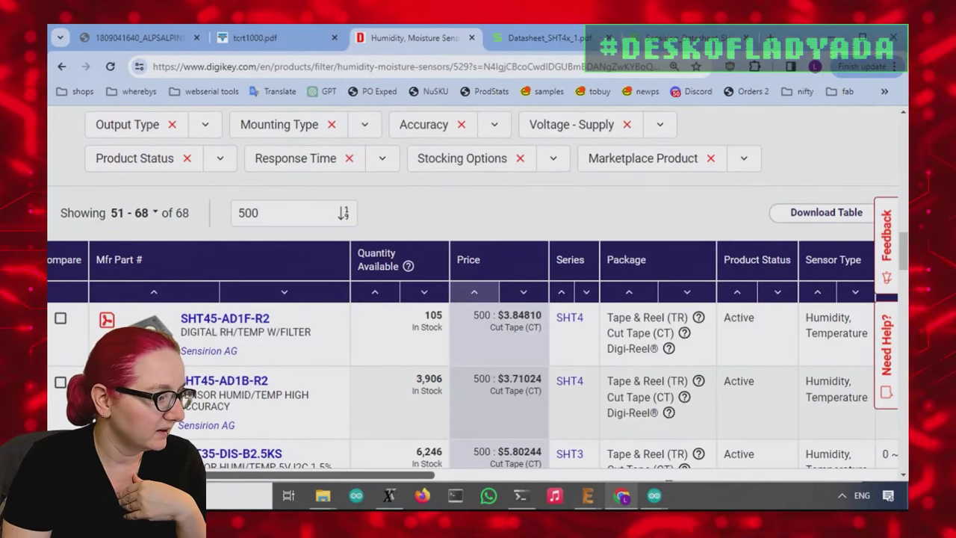
{"action": "scroll", "coordinate": [597, 299], "scroll_direction": "right", "scroll_amount": 6}
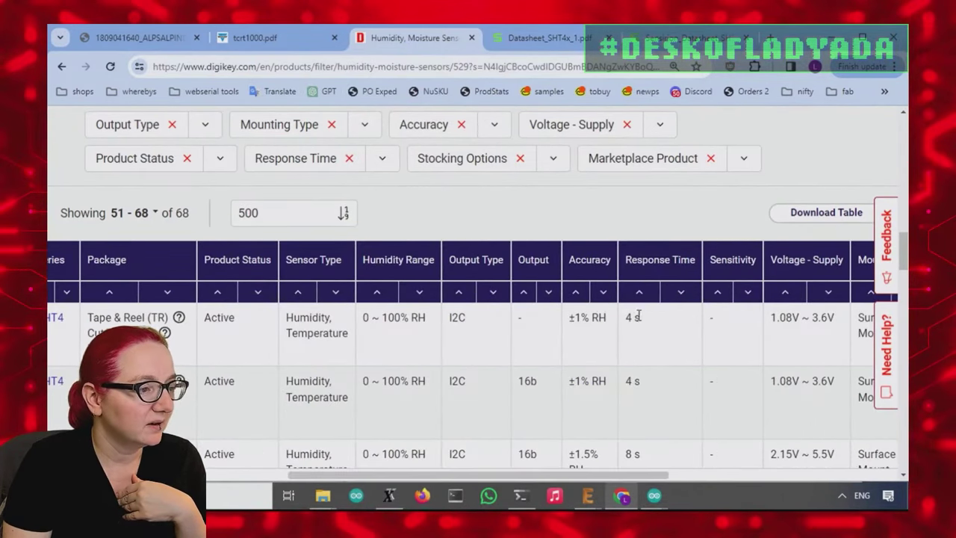
{"action": "left_click_drag", "start_coordinate": [640, 318], "coordinate": [564, 321]}
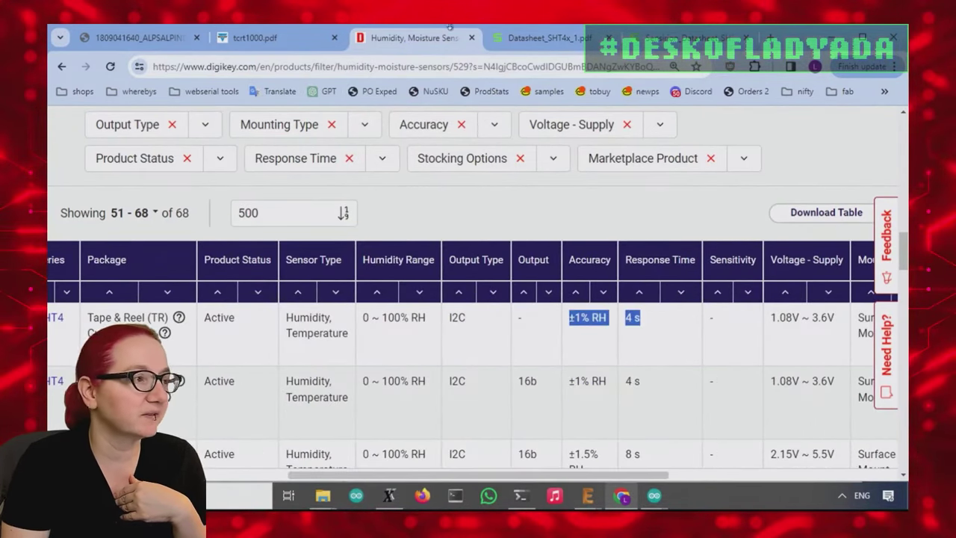
{"action": "left_click", "coordinate": [522, 41]}
{"action": "left_click", "coordinate": [507, 335]}
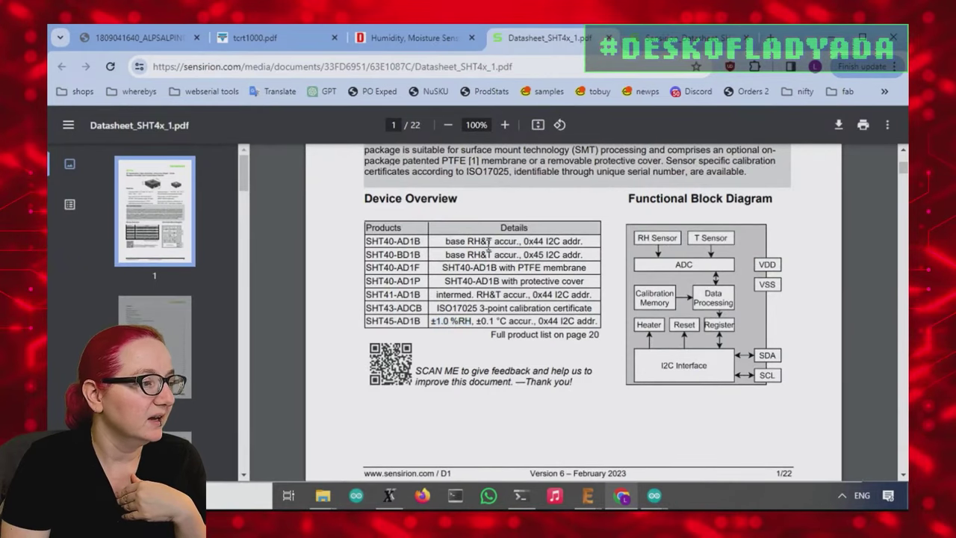
Scroll the SHT4x datasheet to page 5, showing the SHT40–SHT45 humidity accuracy charts (Figures 2–5).
{"action": "scroll", "coordinate": [679, 290], "scroll_direction": "down", "scroll_amount": 15}
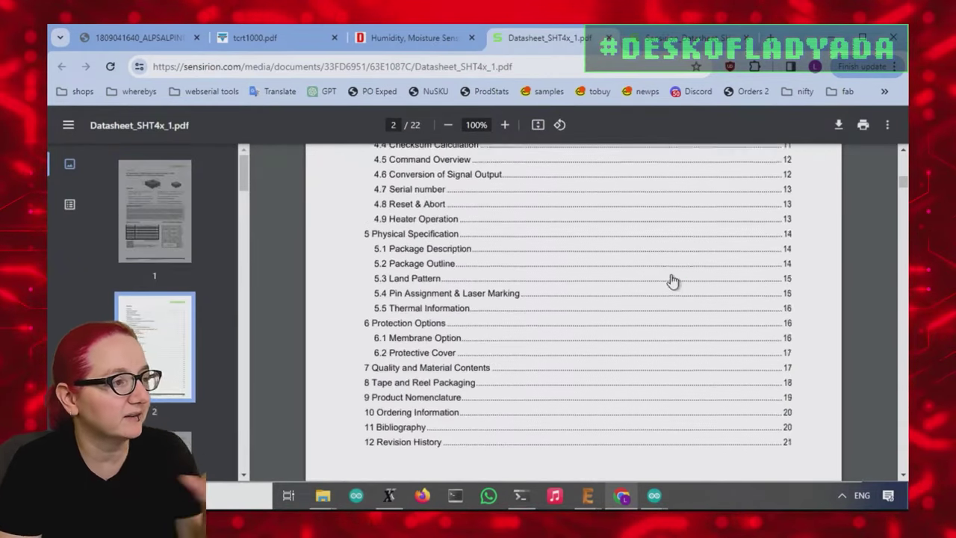
{"action": "scroll", "coordinate": [672, 278], "scroll_direction": "down", "scroll_amount": 10}
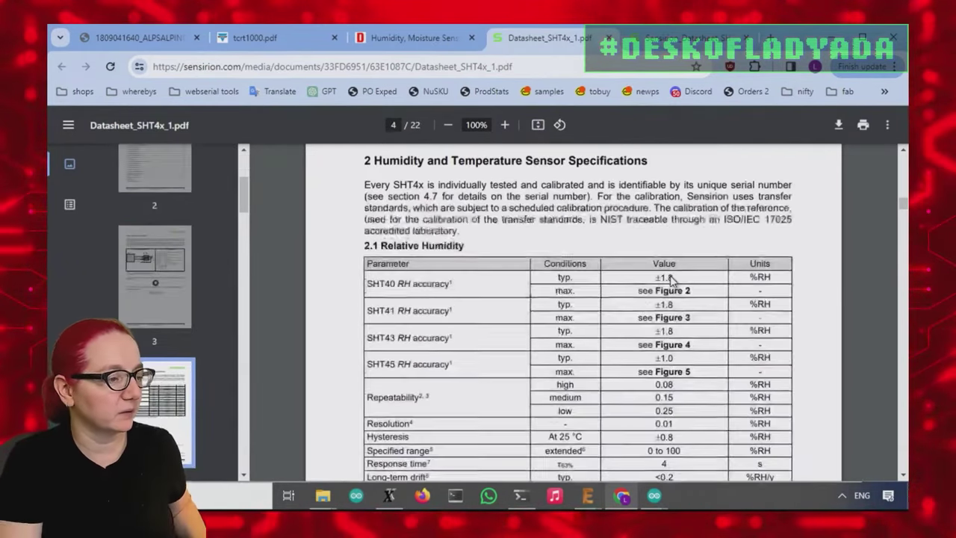
{"action": "scroll", "coordinate": [672, 277], "scroll_direction": "up", "scroll_amount": 5}
{"action": "scroll", "coordinate": [672, 277], "scroll_direction": "up", "scroll_amount": 3}
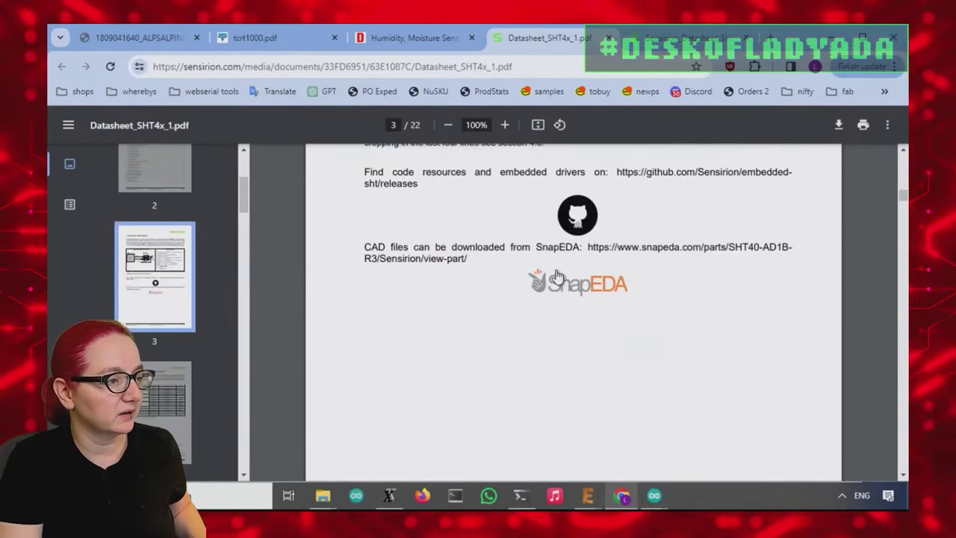
{"action": "scroll", "coordinate": [668, 271], "scroll_direction": "down", "scroll_amount": 10}
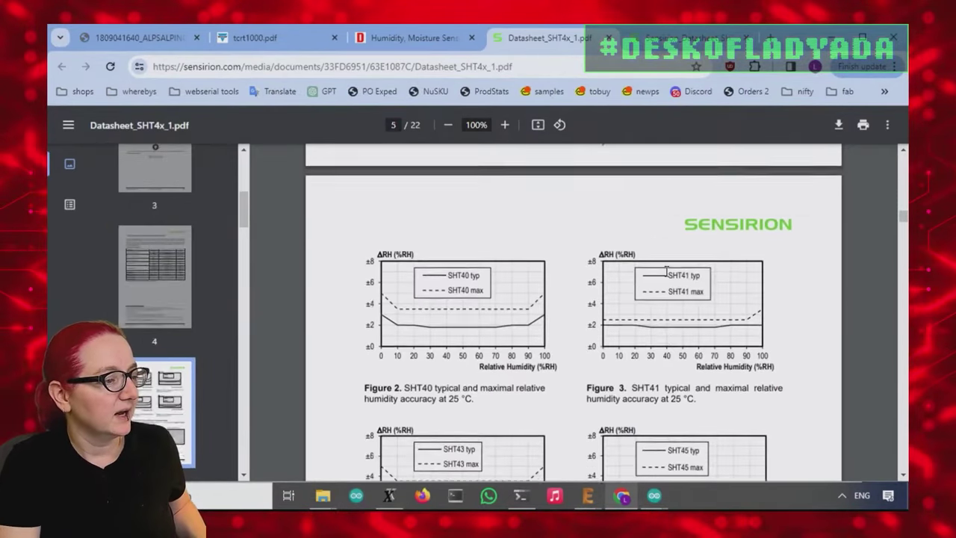
{"action": "scroll", "coordinate": [667, 271], "scroll_direction": "down", "scroll_amount": 1}
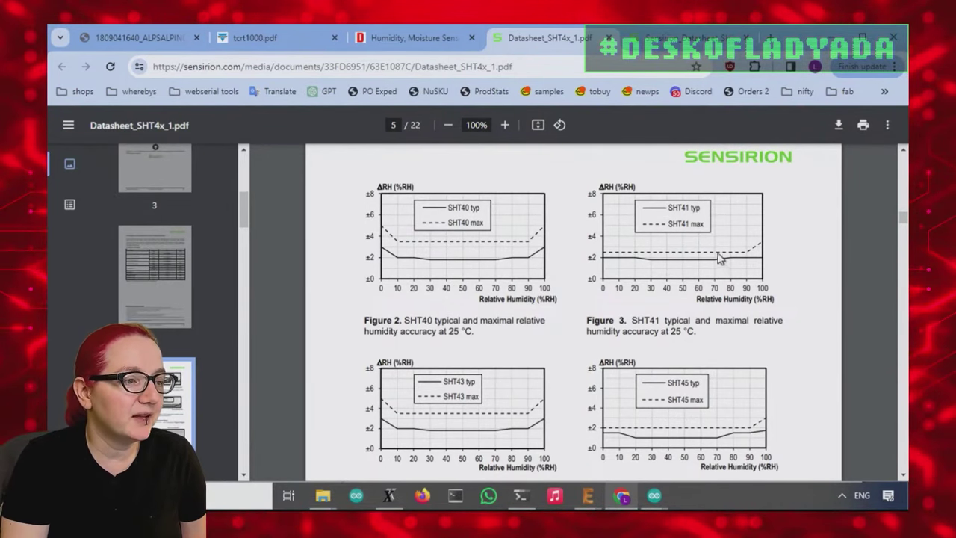
{"action": "scroll", "coordinate": [470, 320], "scroll_direction": "down", "scroll_amount": 1}
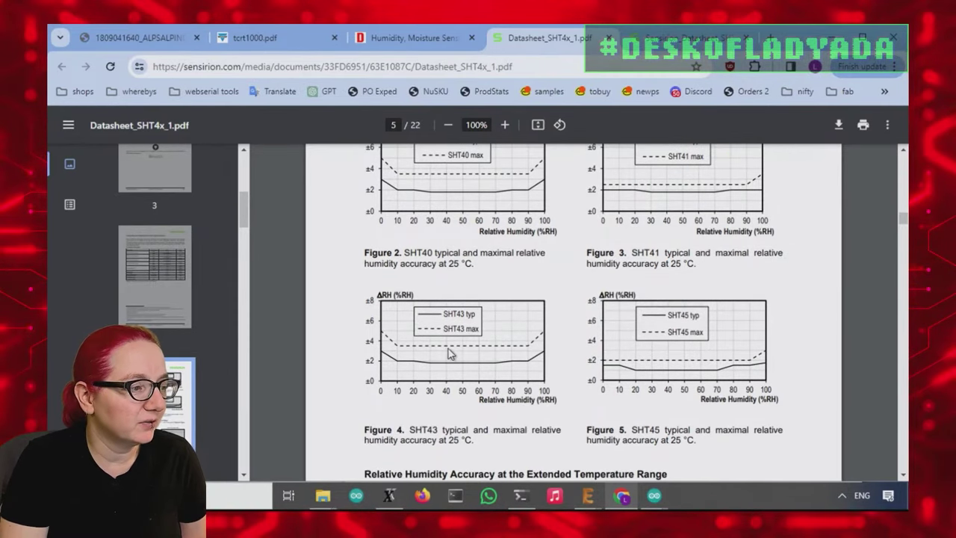
{"action": "scroll", "coordinate": [417, 363], "scroll_direction": "up", "scroll_amount": 1}
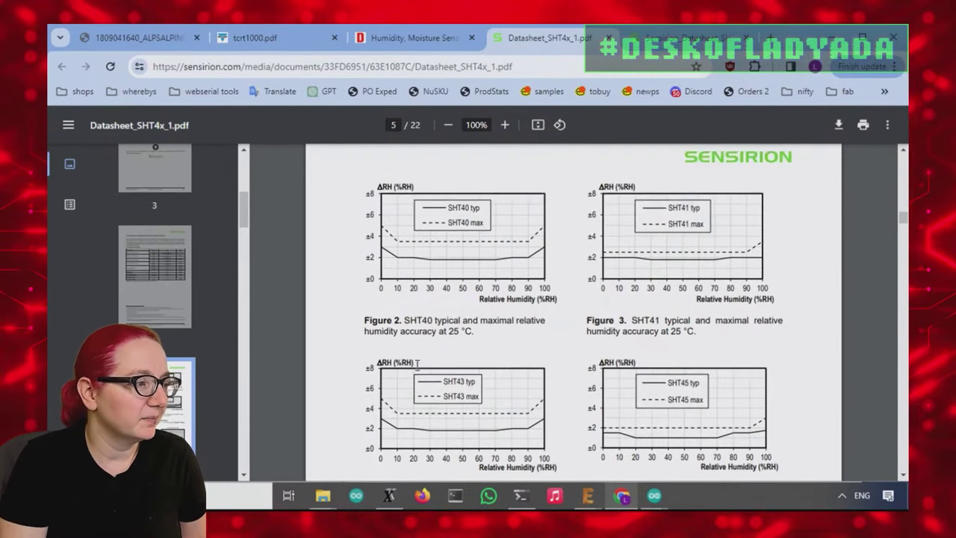
{"action": "scroll", "coordinate": [477, 343], "scroll_direction": "down", "scroll_amount": 1}
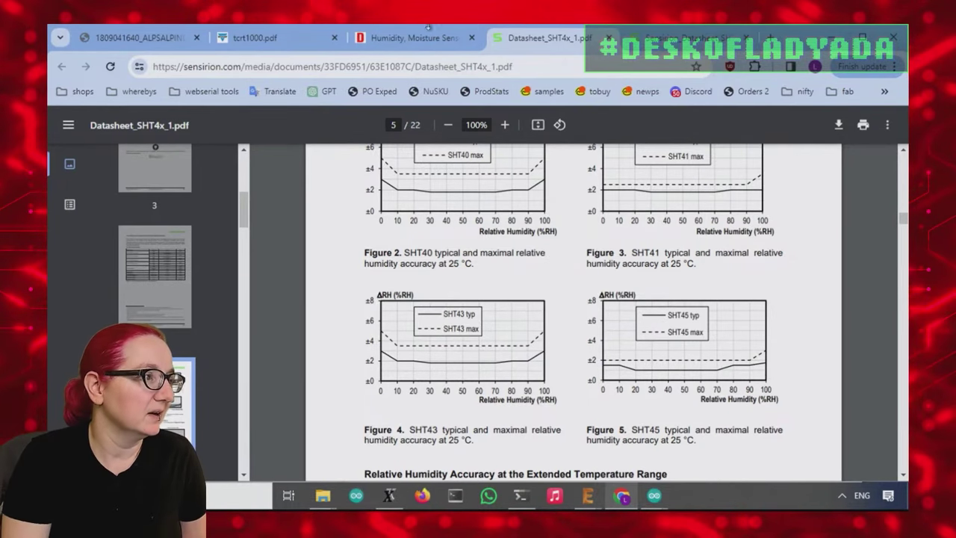
Sort the 68 DigiKey humidity sensors by accuracy ascending, putting ±0.5% RH HDC3020DEFR first.
{"action": "left_click", "coordinate": [404, 38]}
{"action": "scroll", "coordinate": [623, 401], "scroll_direction": "up", "scroll_amount": 15}
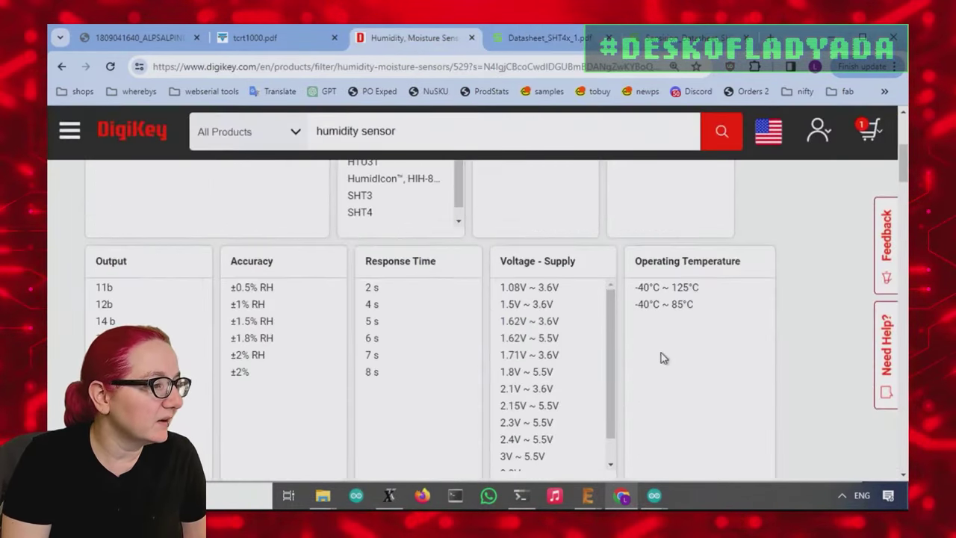
{"action": "scroll", "coordinate": [784, 281], "scroll_direction": "down", "scroll_amount": 2}
{"action": "scroll", "coordinate": [533, 209], "scroll_direction": "down", "scroll_amount": 13}
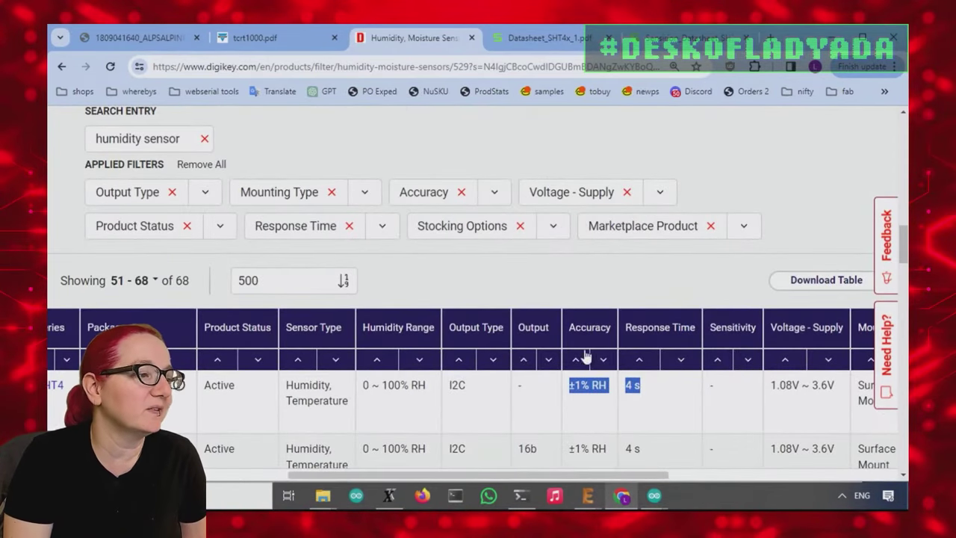
{"action": "left_click", "coordinate": [586, 358]}
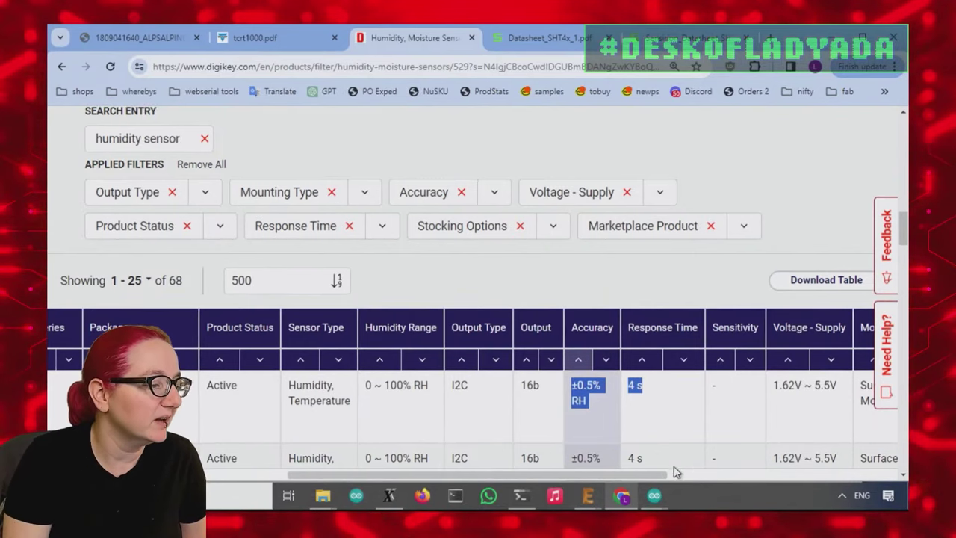
{"action": "left_click_drag", "start_coordinate": [665, 475], "coordinate": [209, 478]}
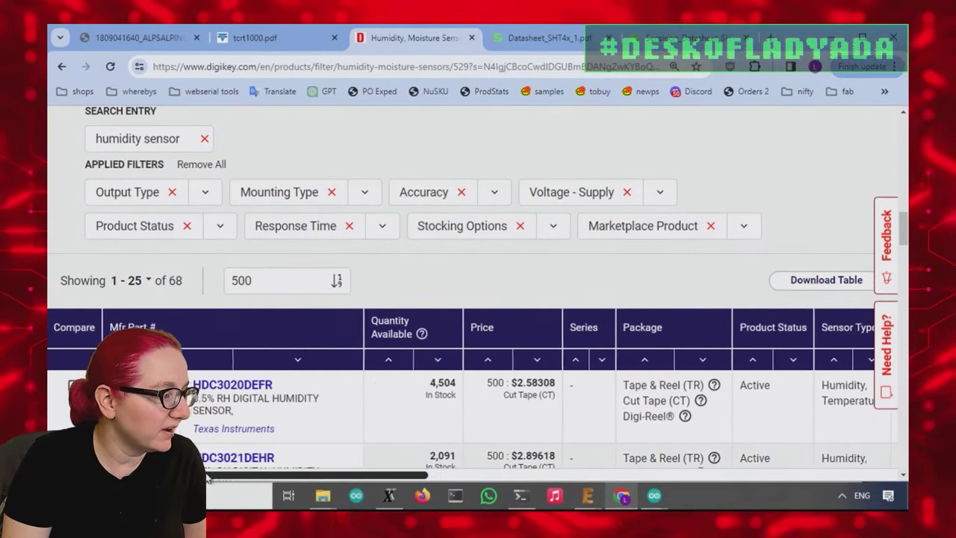
{"action": "scroll", "coordinate": [371, 386], "scroll_direction": "down", "scroll_amount": 2}
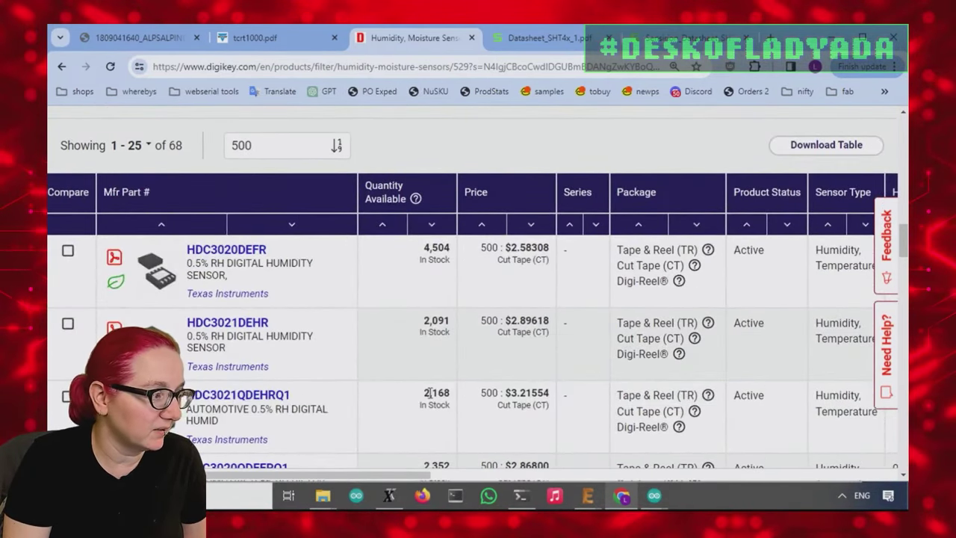
Open the TI HDC3020DEFR datasheet and highlight its ±0.5% RH and ±0.1°C accuracy features.
{"action": "left_click", "coordinate": [114, 256]}
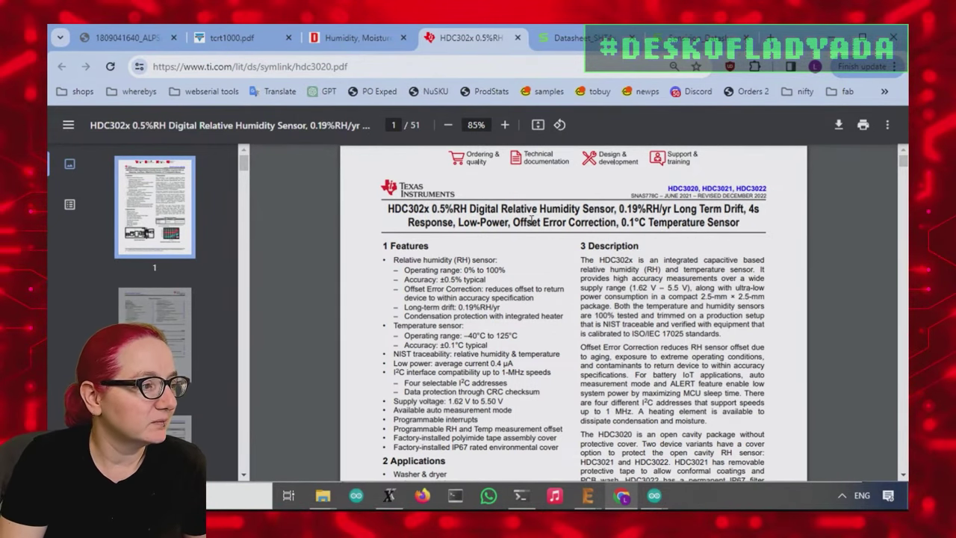
{"action": "scroll", "coordinate": [697, 299], "scroll_direction": "down", "scroll_amount": 2}
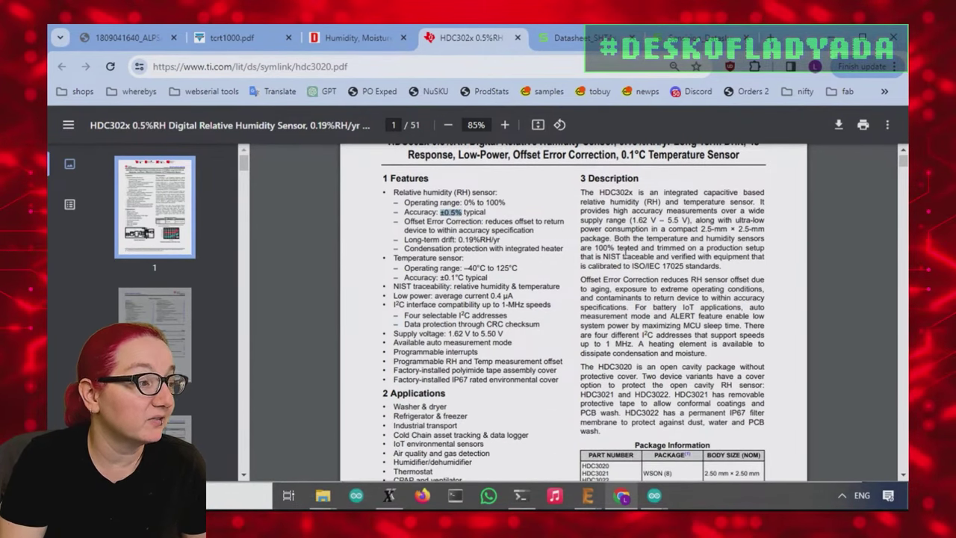
{"action": "left_click_drag", "start_coordinate": [457, 239], "coordinate": [500, 239]}
{"action": "left_click_drag", "start_coordinate": [439, 277], "coordinate": [491, 277]}
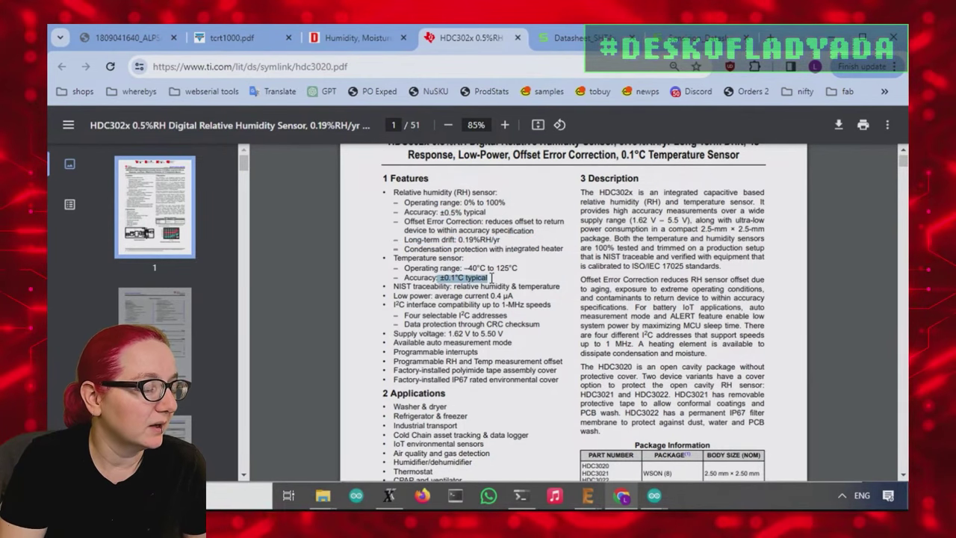
{"action": "scroll", "coordinate": [752, 316], "scroll_direction": "down", "scroll_amount": 3}
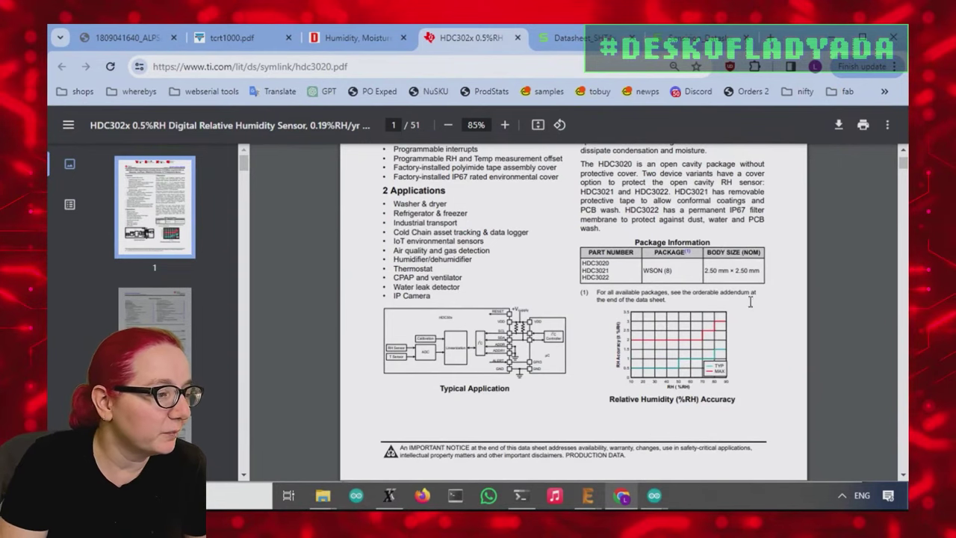
{"action": "scroll", "coordinate": [746, 313], "scroll_direction": "down", "scroll_amount": 3}
{"action": "scroll", "coordinate": [769, 322], "scroll_direction": "up", "scroll_amount": 3}
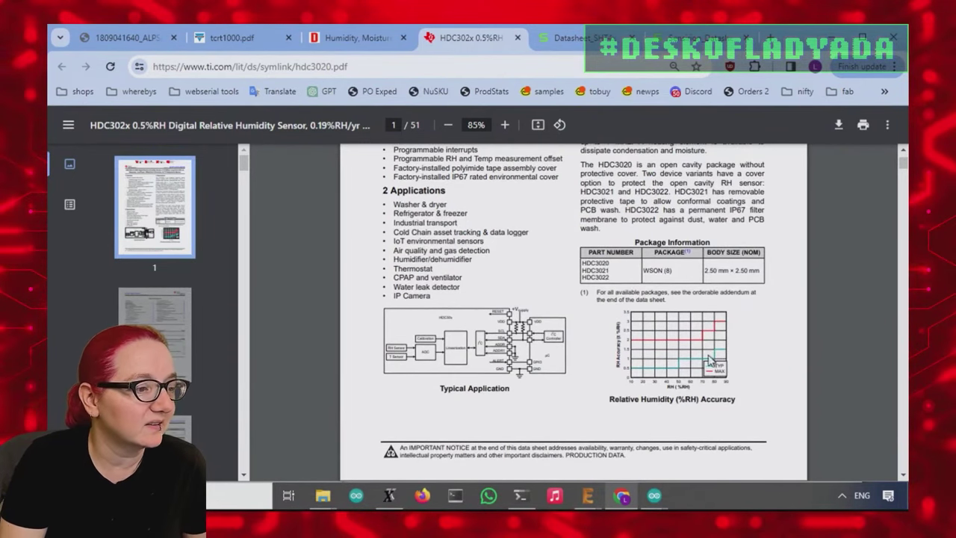
Zoom the PDF to 165% on the HDC302x RH accuracy chart, then return to DigiKey results.
{"action": "scroll", "coordinate": [754, 371], "scroll_direction": "up", "scroll_amount": 3}
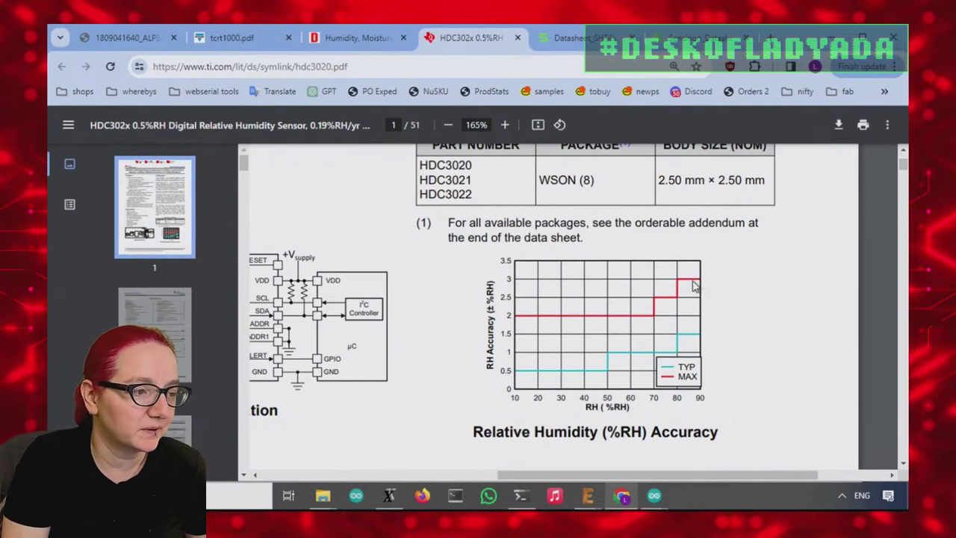
{"action": "left_click", "coordinate": [338, 37]}
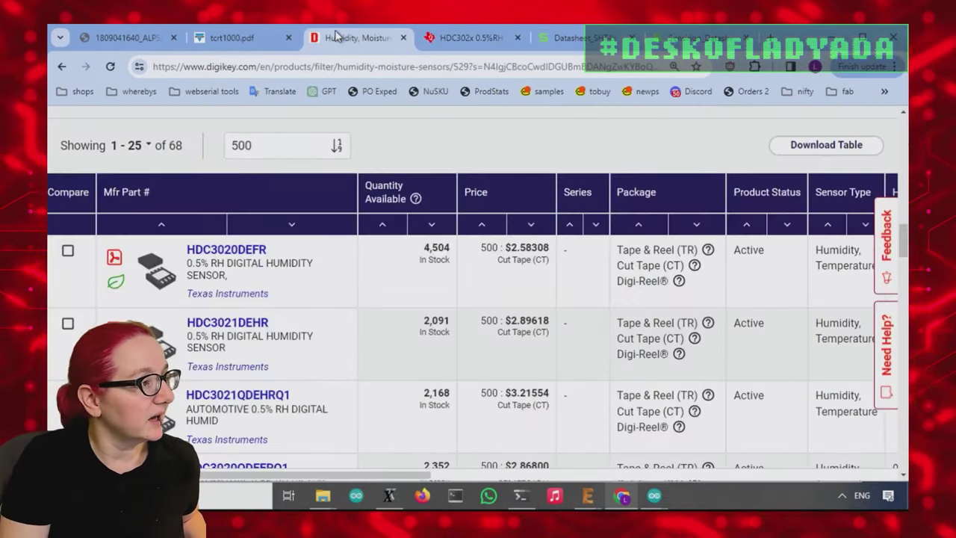
Open the HDC3020DEFR product page (4,504 in stock, $4.70) and highlight 0.5% in its description.
{"action": "left_click", "coordinate": [216, 254]}
{"action": "scroll", "coordinate": [645, 286], "scroll_direction": "down", "scroll_amount": 6}
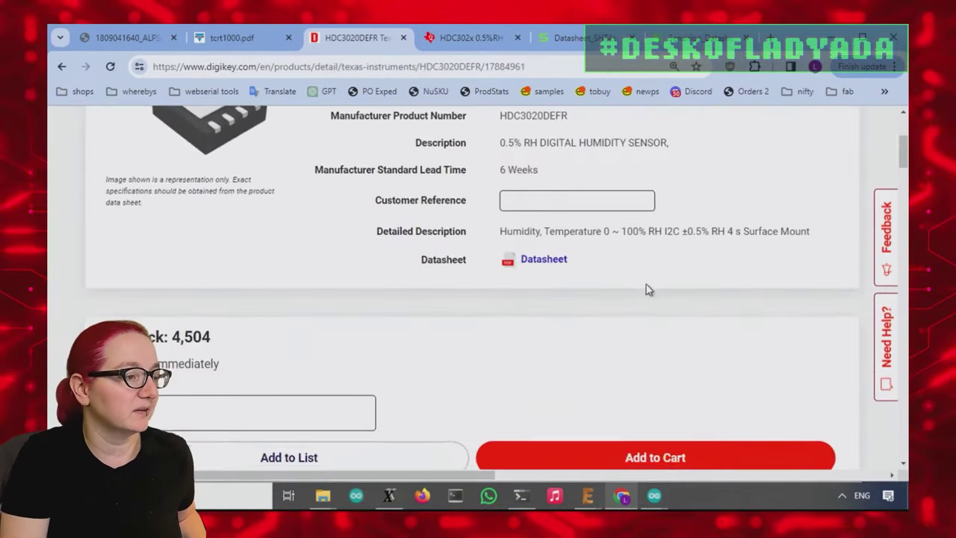
{"action": "key", "text": "ctrl+minus"}
{"action": "scroll", "coordinate": [745, 261], "scroll_direction": "up", "scroll_amount": 5}
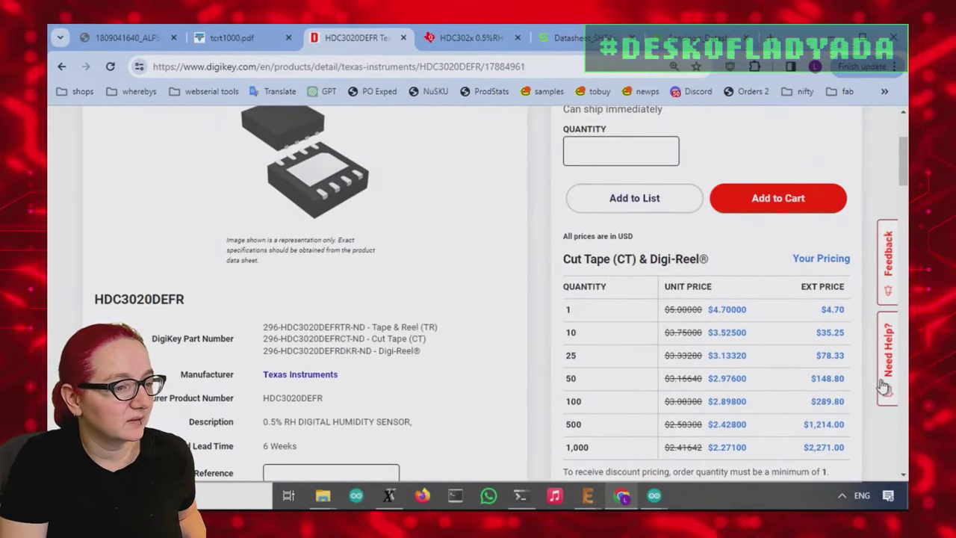
{"action": "scroll", "coordinate": [836, 328], "scroll_direction": "up", "scroll_amount": 2}
{"action": "scroll", "coordinate": [794, 274], "scroll_direction": "down", "scroll_amount": 1}
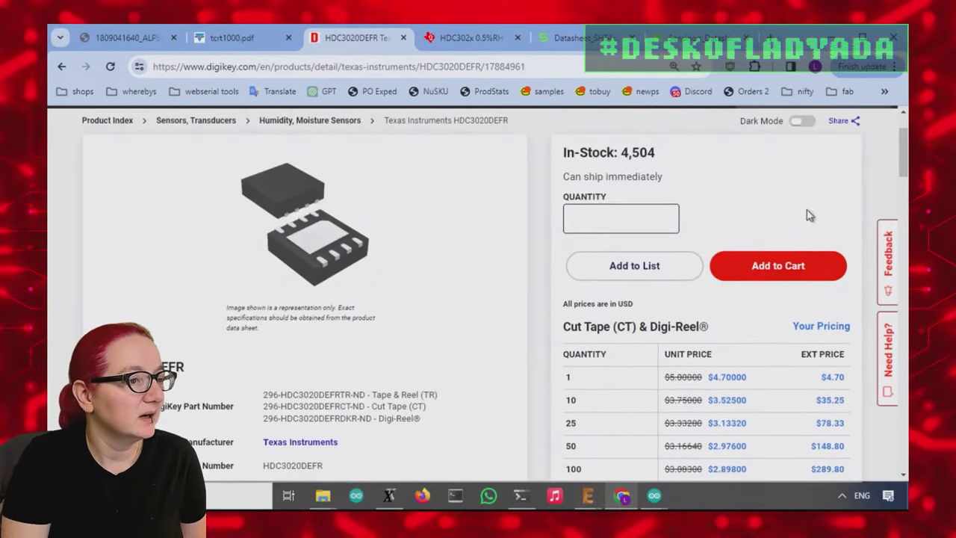
{"action": "scroll", "coordinate": [809, 216], "scroll_direction": "down", "scroll_amount": 3}
{"action": "scroll", "coordinate": [717, 392], "scroll_direction": "down", "scroll_amount": 1}
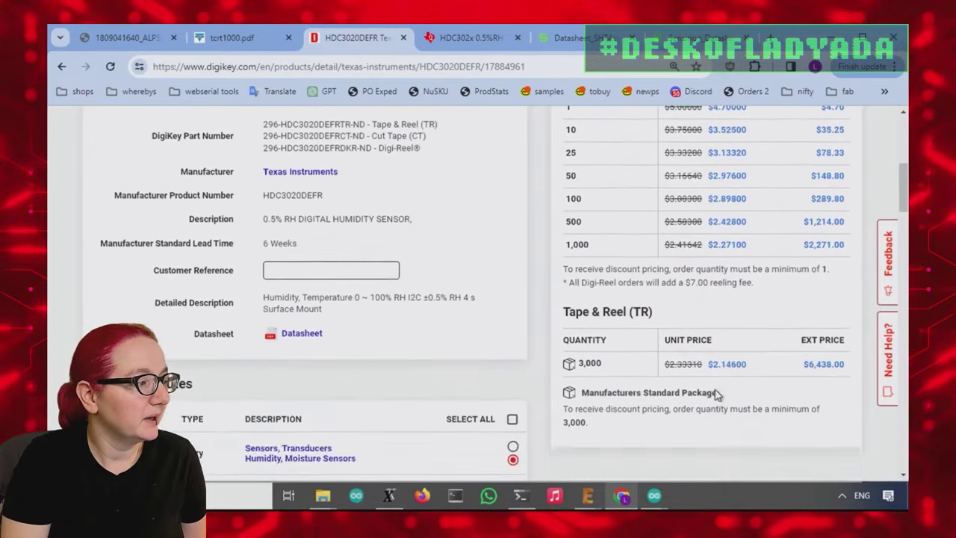
{"action": "scroll", "coordinate": [713, 388], "scroll_direction": "up", "scroll_amount": 4}
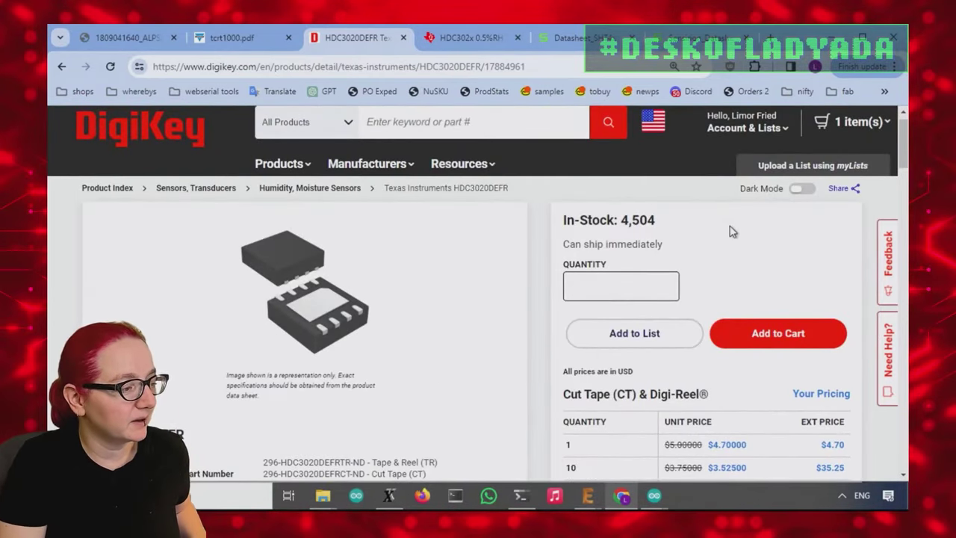
{"action": "key", "text": "ctrl+minus"}
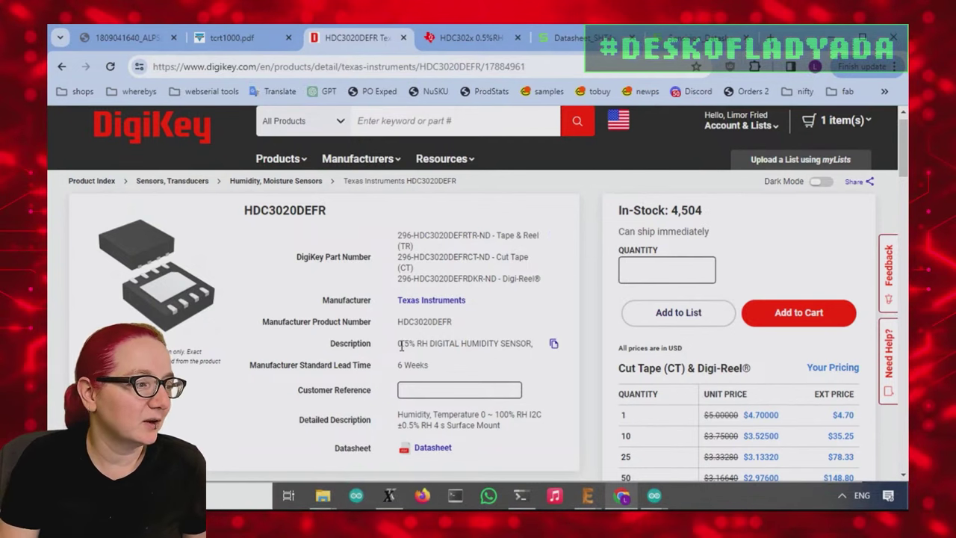
{"action": "left_click_drag", "start_coordinate": [397, 344], "coordinate": [424, 352]}
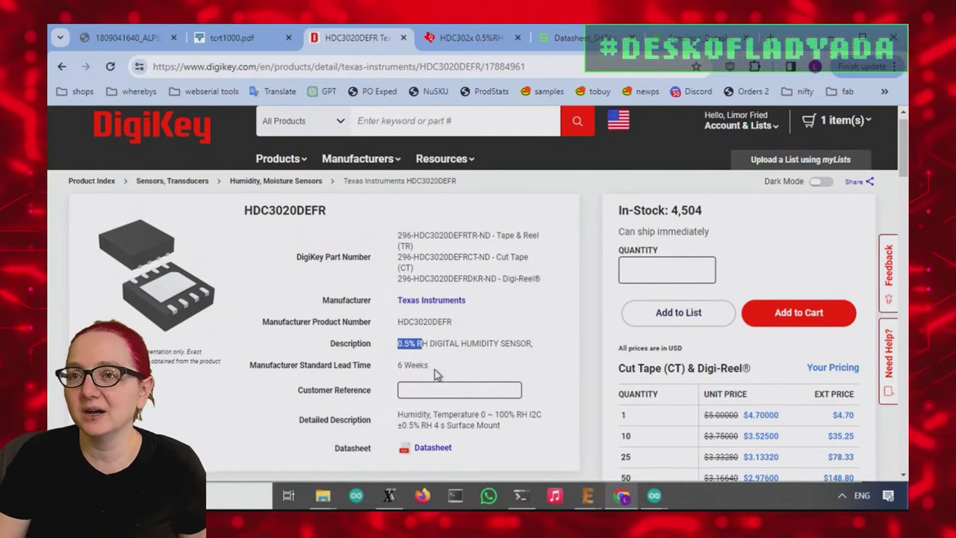